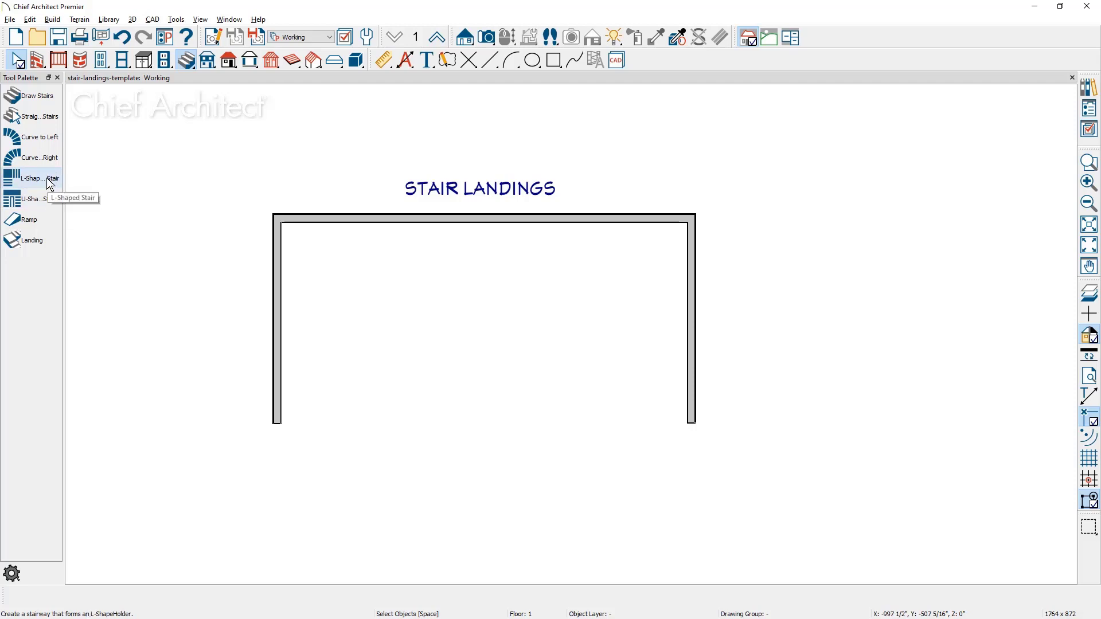
Start an L-shaped stair from the Tool Palette with the default shaped-stair options
{"action": "left_click", "coordinate": [49, 183]}
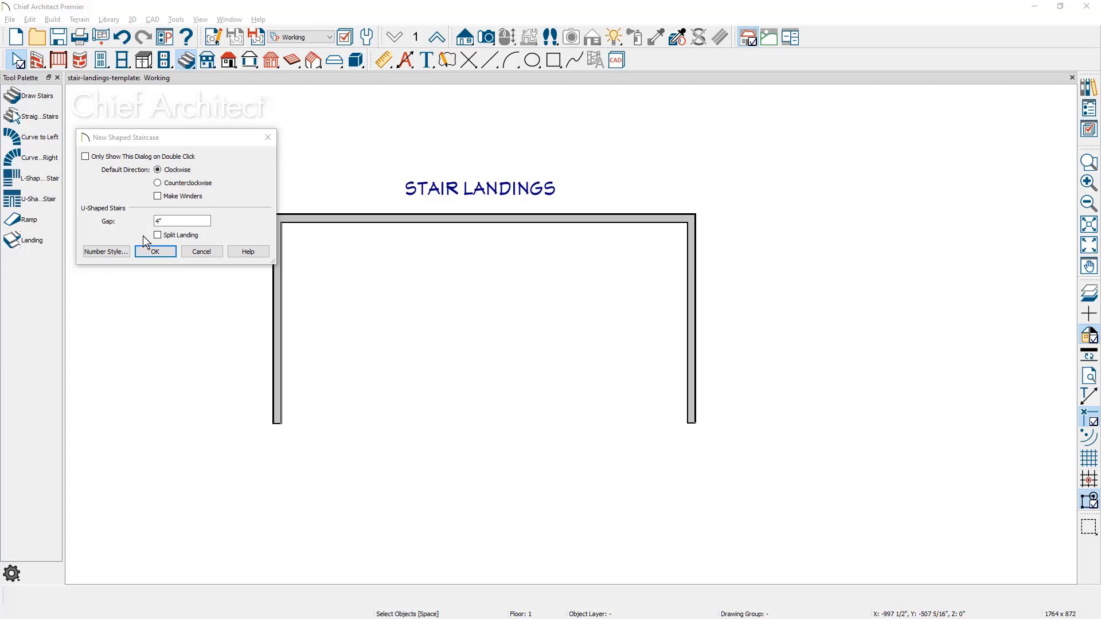
Place the L-shaped stair with its square corner landing in the room's top-left corner
{"action": "left_click", "coordinate": [155, 252]}
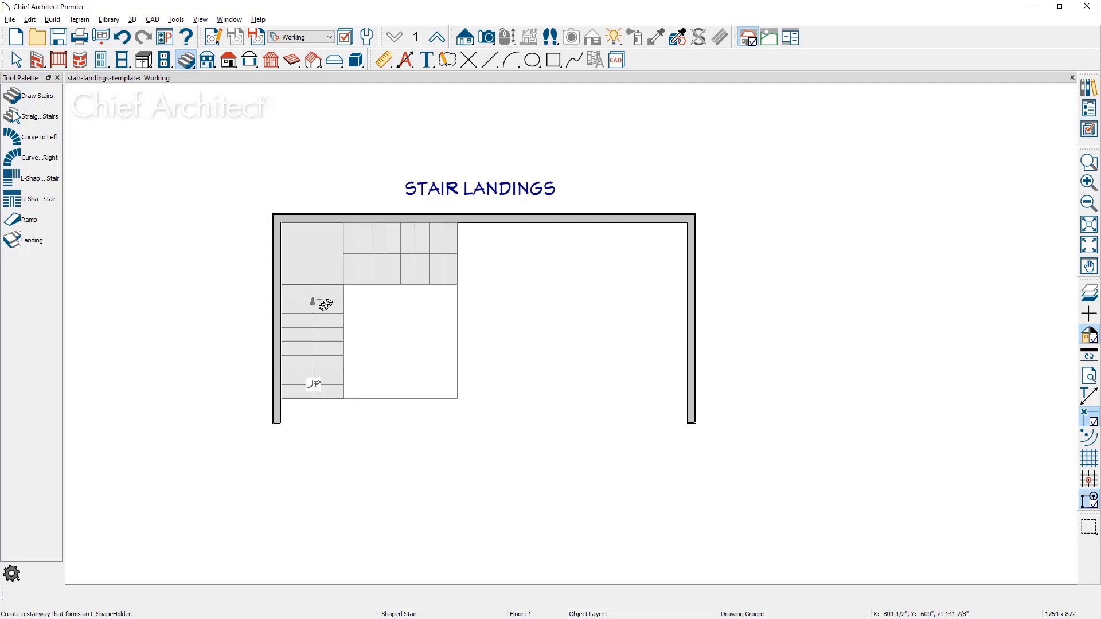
{"action": "mouse_move", "coordinate": [325, 305]}
{"action": "left_mouse_down"}
{"action": "mouse_move", "coordinate": [372, 275]}
{"action": "mouse_move", "coordinate": [316, 309]}
{"action": "left_mouse_up"}
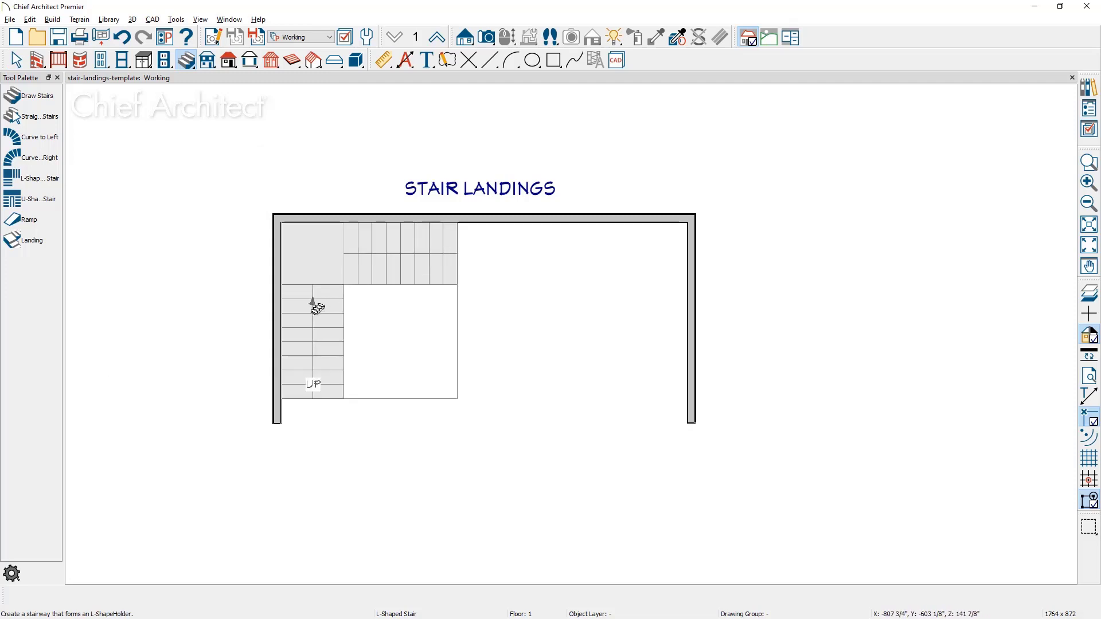
{"action": "left_click_drag", "start_coordinate": [316, 308], "coordinate": [317, 308]}
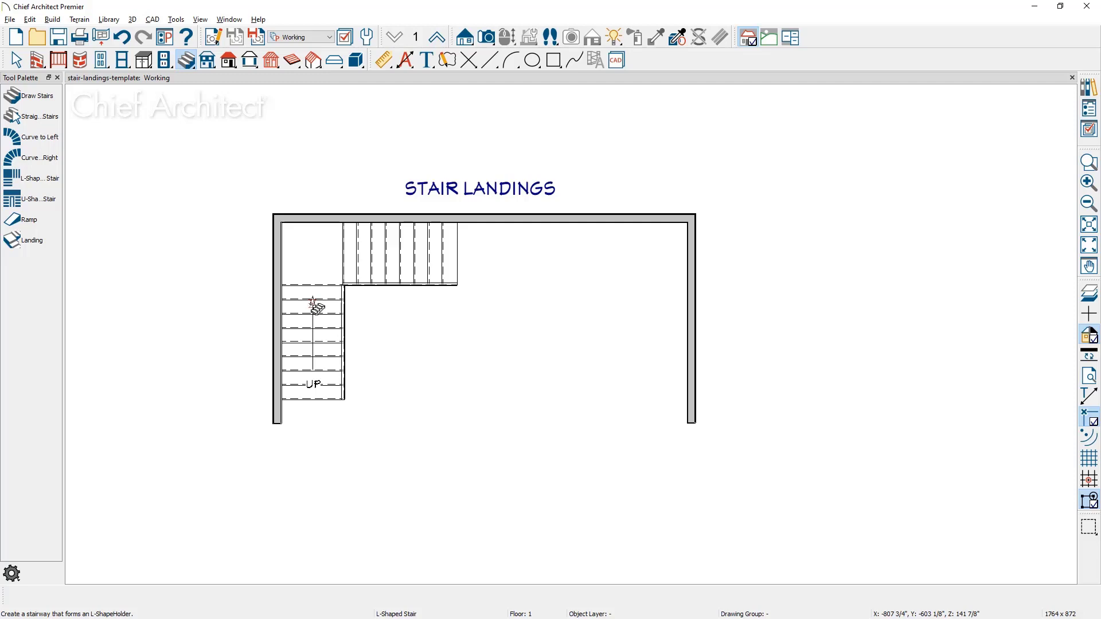
Place a trial U-shaped stair in the room's right corner, then undo it
{"action": "left_click", "coordinate": [54, 207]}
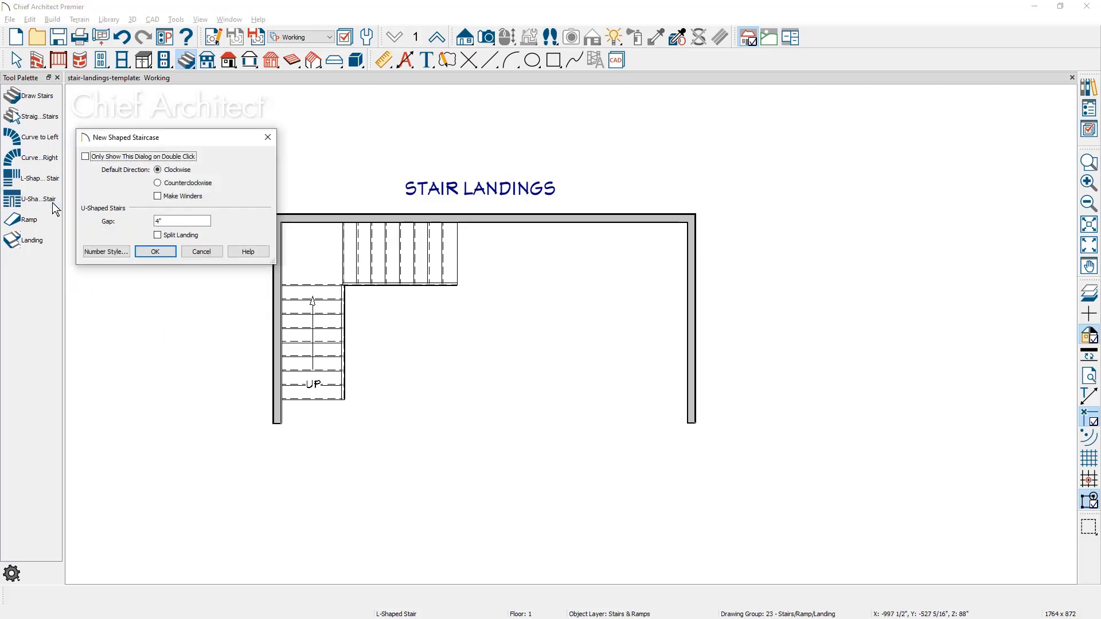
{"action": "left_click", "coordinate": [170, 251]}
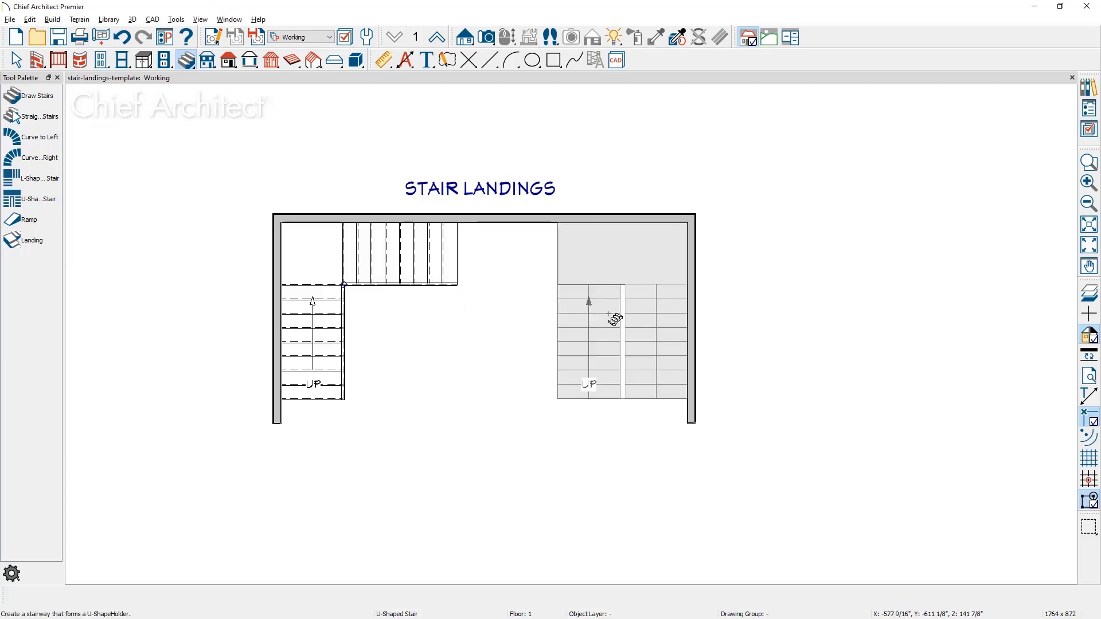
{"action": "left_click", "coordinate": [661, 322]}
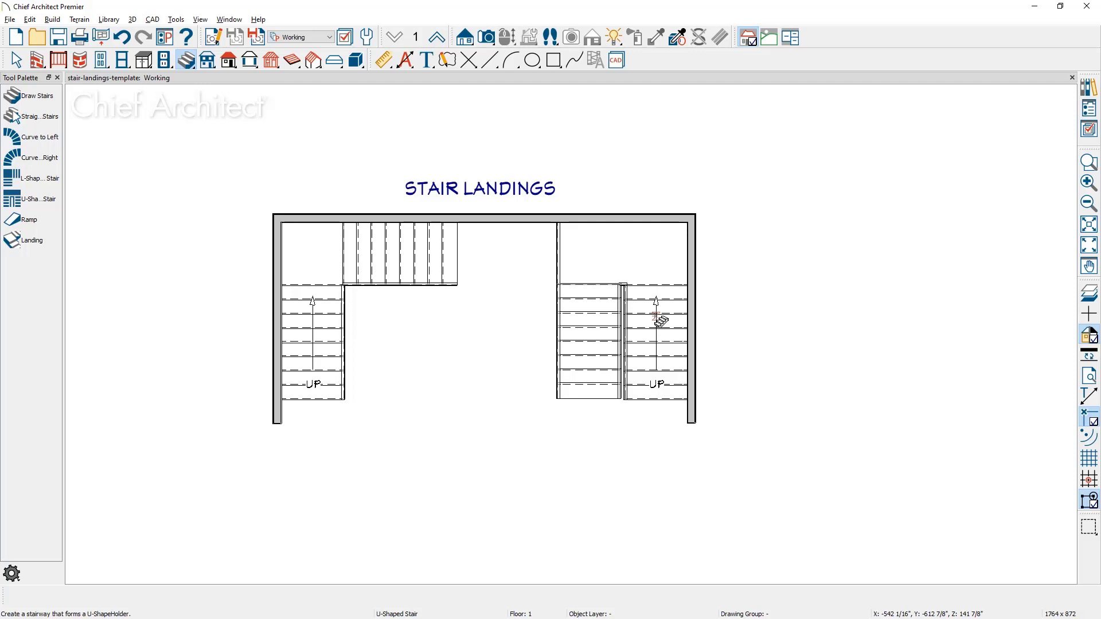
{"action": "left_click", "coordinate": [121, 37]}
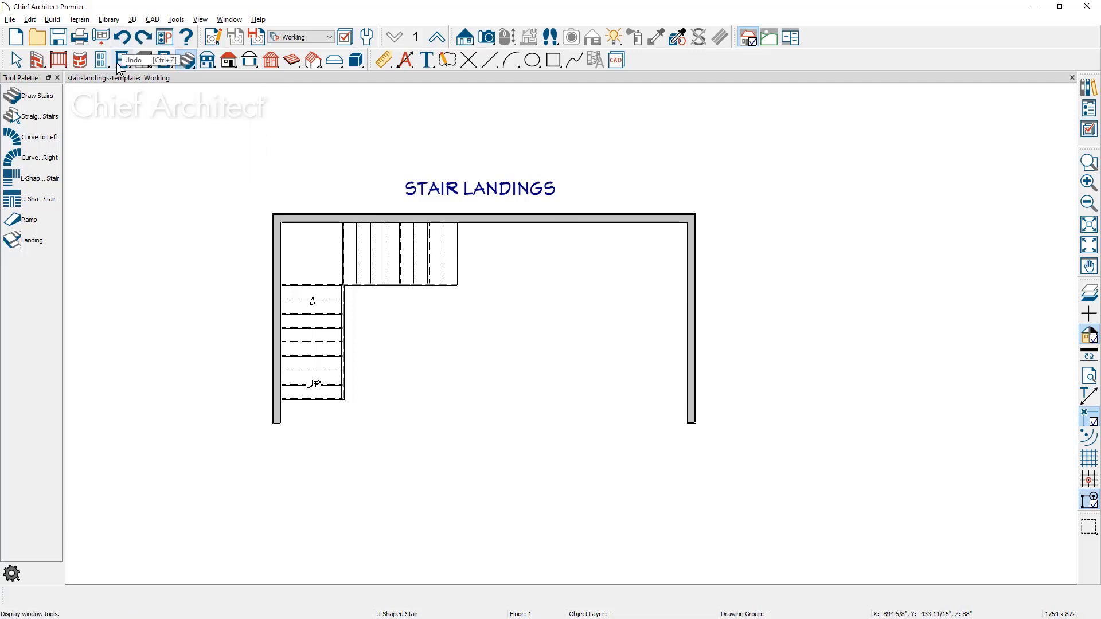
Place a U-shaped stair with Make Winders enabled in the right corner
{"action": "left_click", "coordinate": [41, 199]}
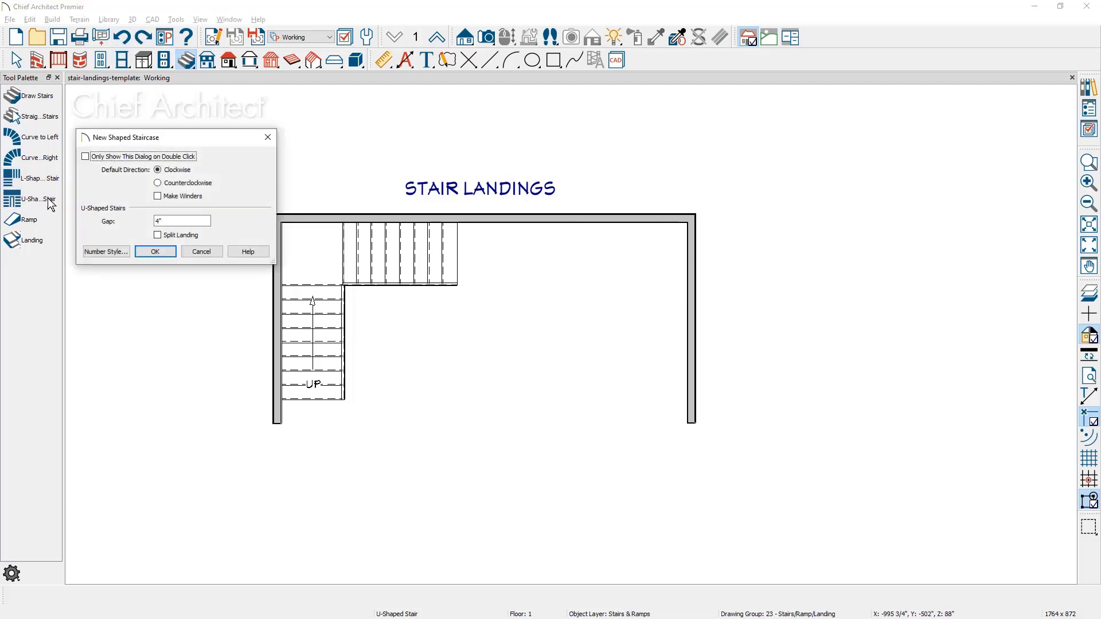
{"action": "left_click", "coordinate": [158, 196]}
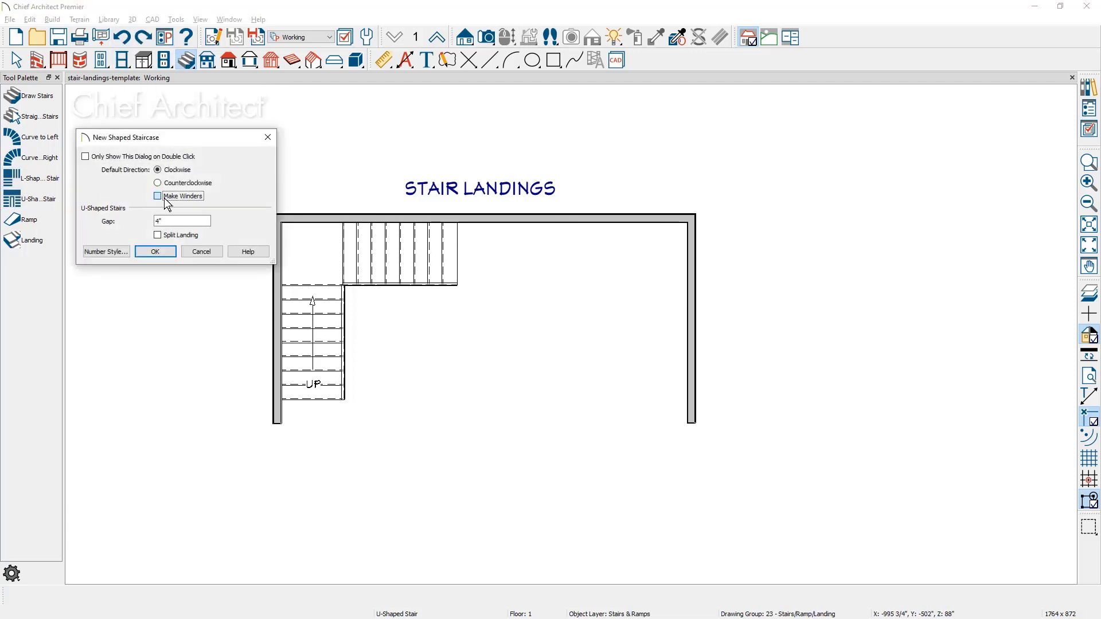
{"action": "left_click", "coordinate": [156, 252]}
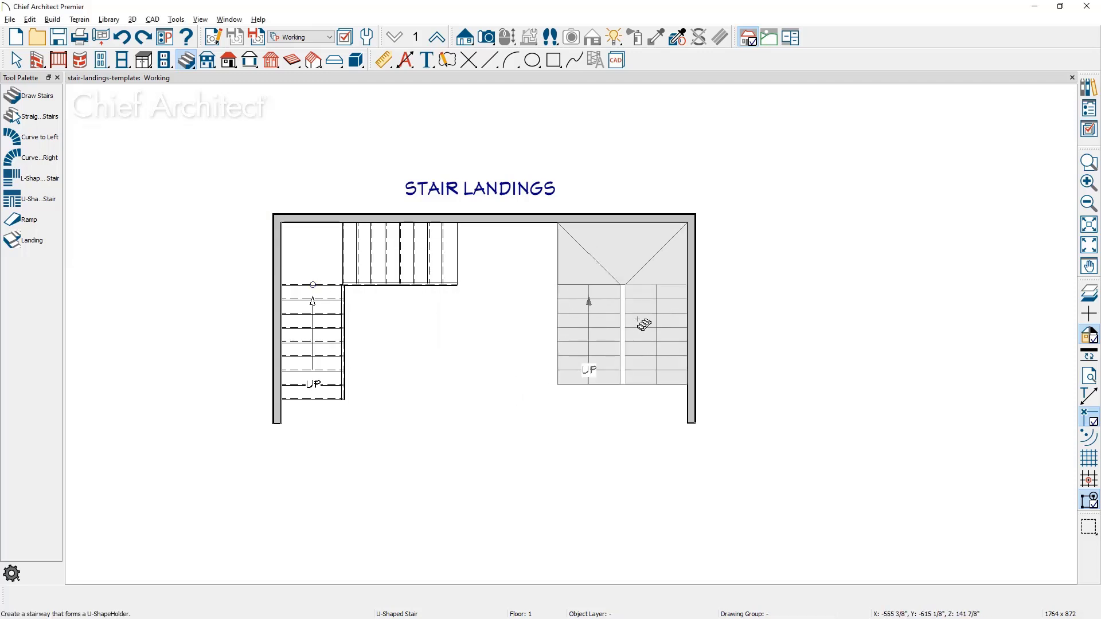
{"action": "left_click", "coordinate": [643, 324]}
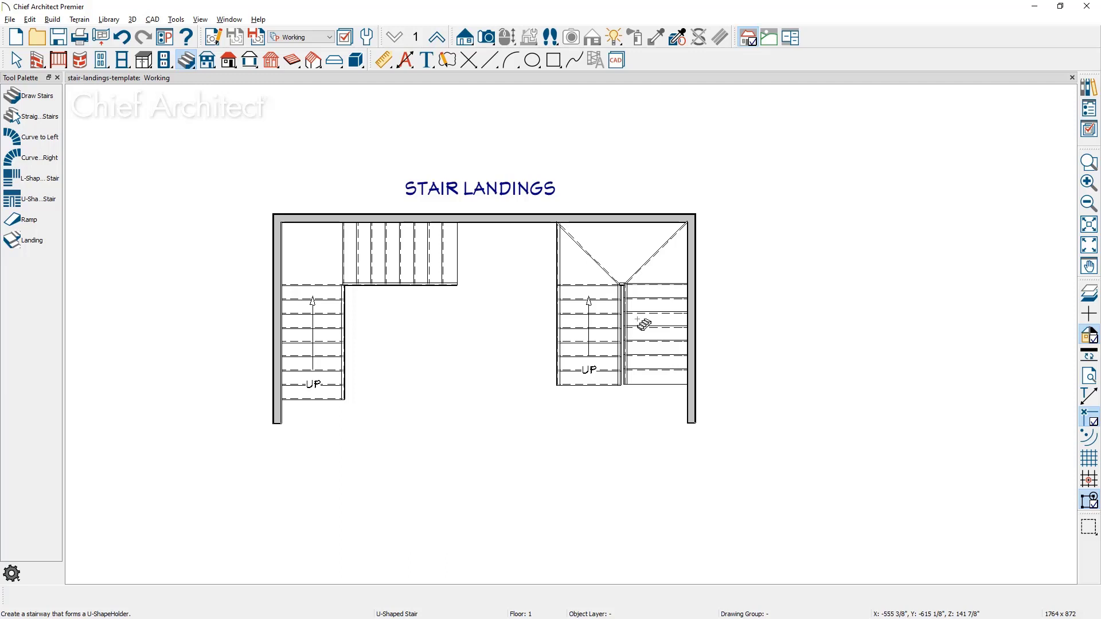
Replace the winder stair with a non-winder, split-landing U-shaped stair on the right
{"action": "left_click", "coordinate": [121, 37]}
{"action": "double_click", "coordinate": [36, 198]}
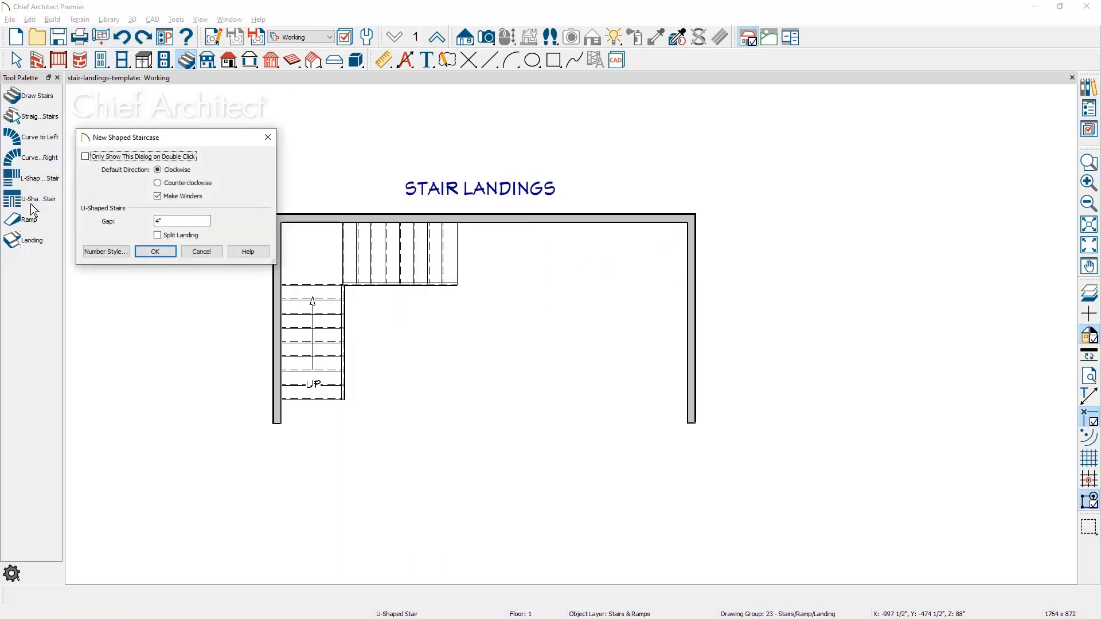
{"action": "left_click", "coordinate": [158, 196]}
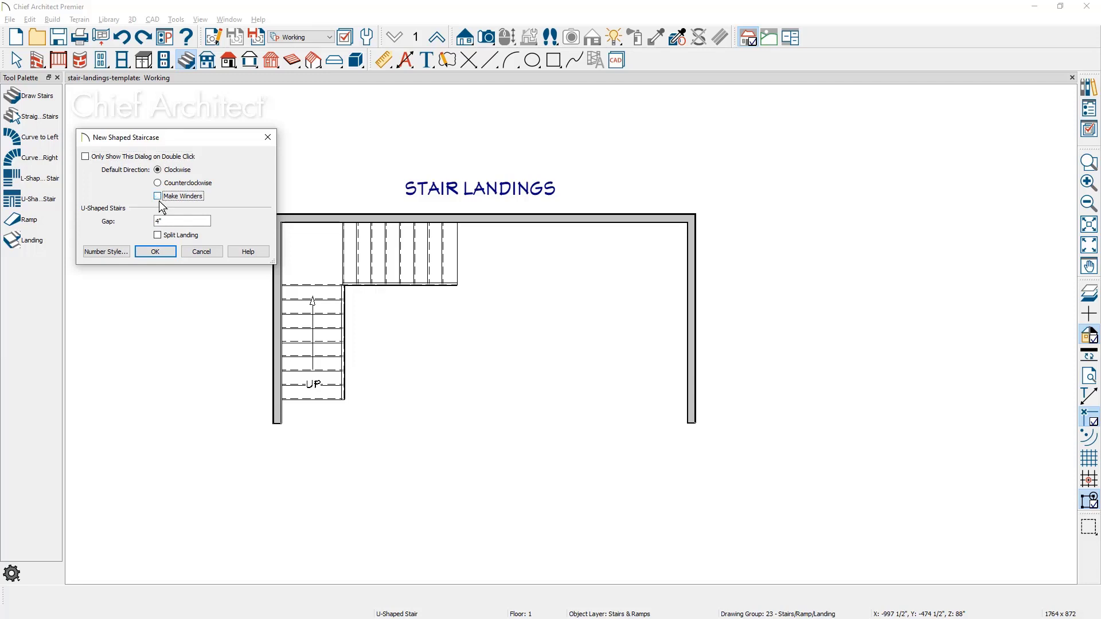
{"action": "left_click", "coordinate": [158, 236]}
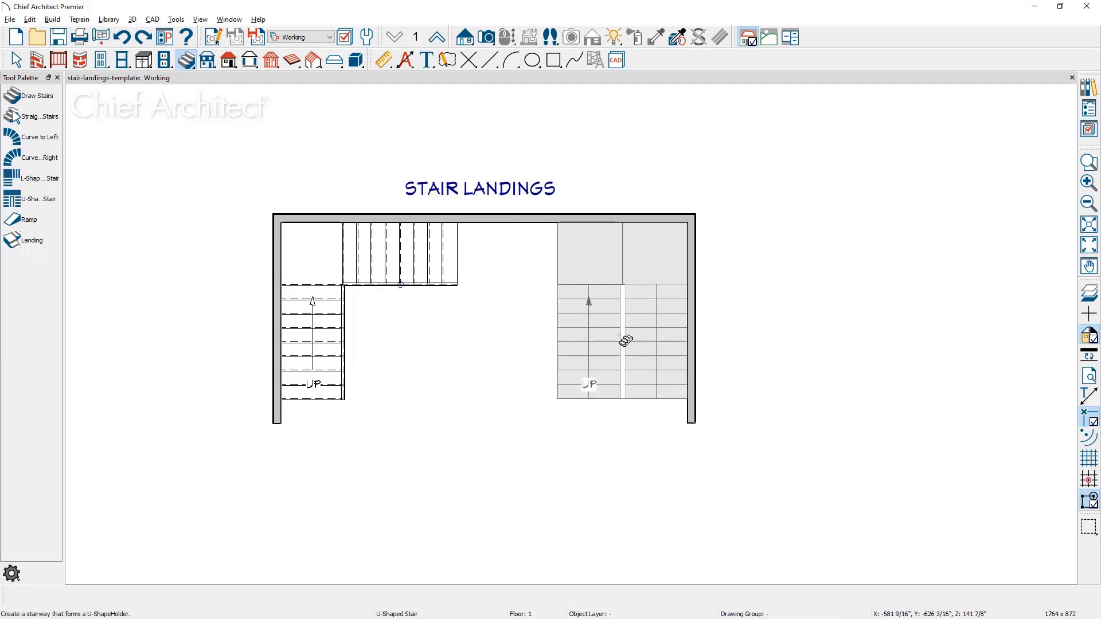
{"action": "left_click", "coordinate": [156, 251]}
{"action": "left_click", "coordinate": [632, 339]}
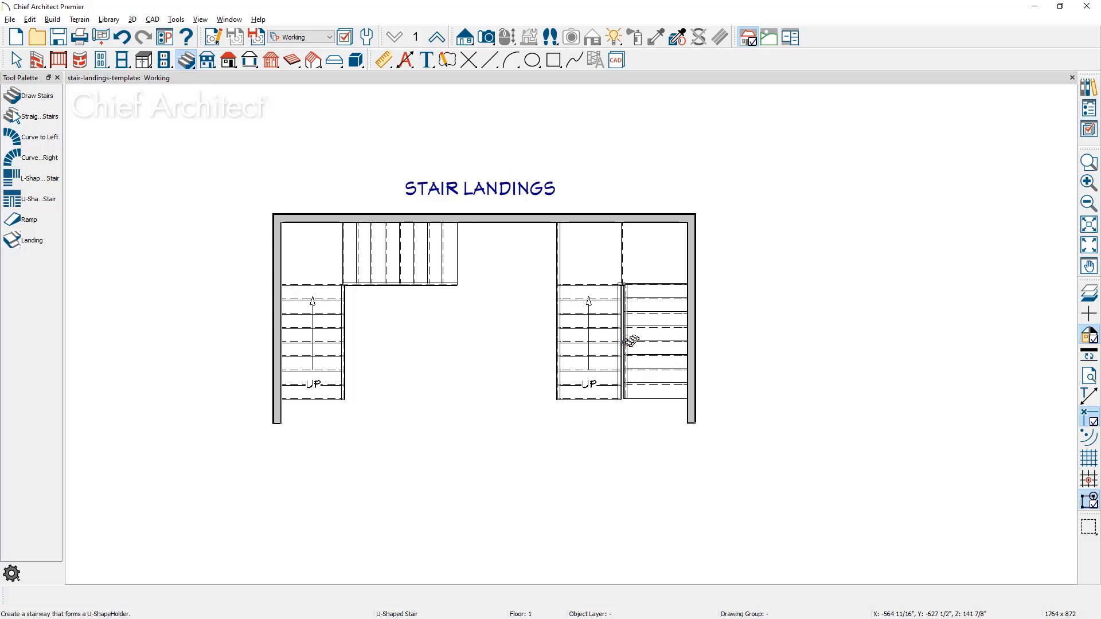
Shorten the L-shaped stair's top flight from its left end and select its corner landing
{"action": "key", "text": "space"}
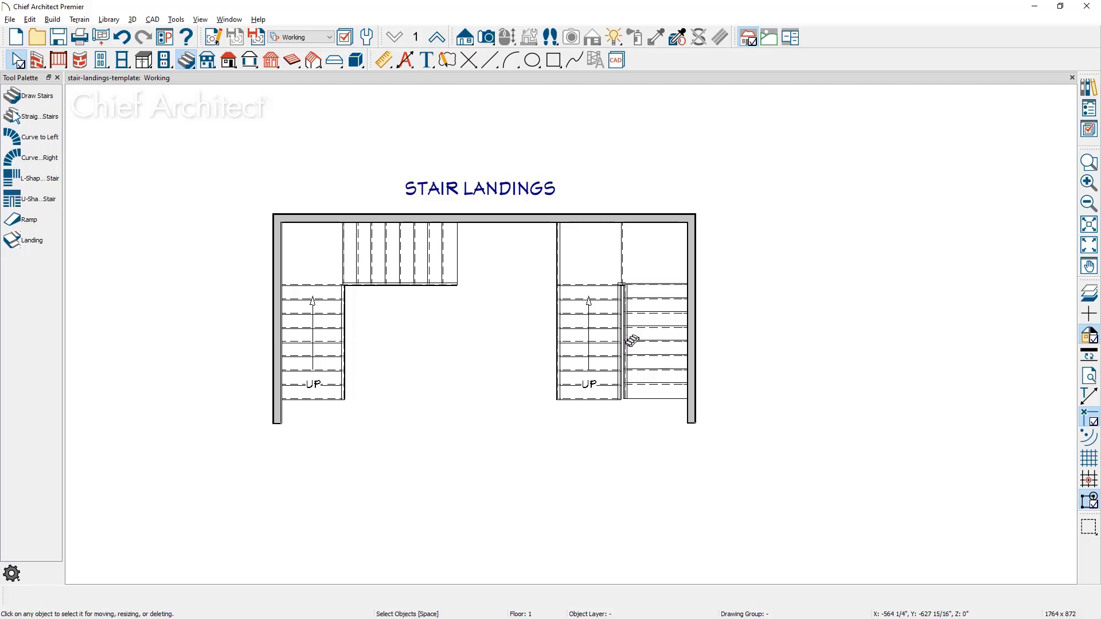
{"action": "left_click", "coordinate": [418, 273]}
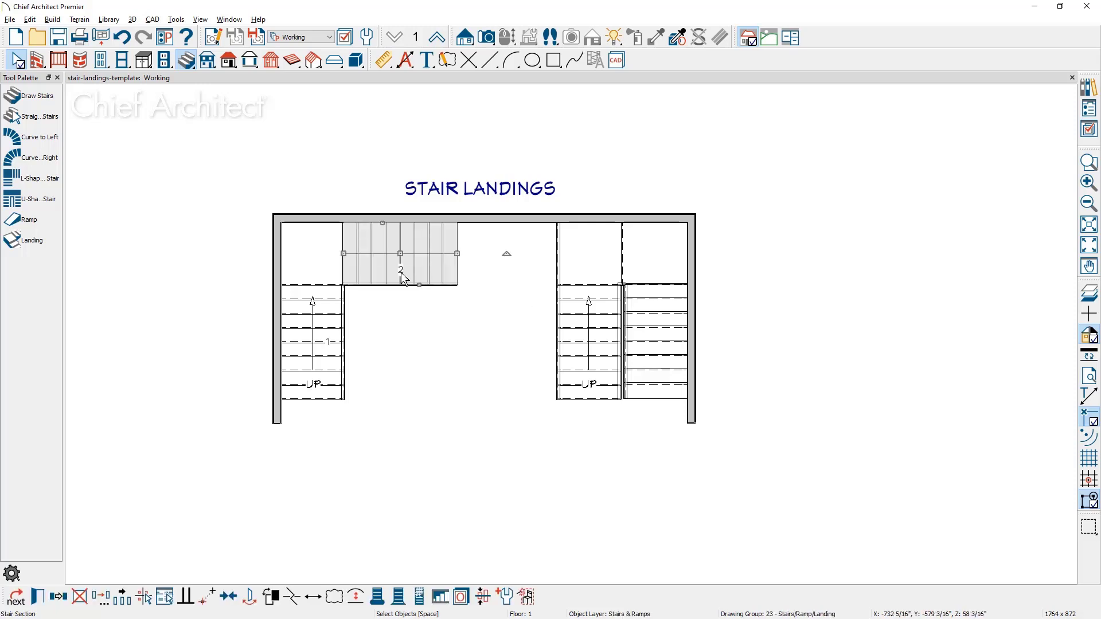
{"action": "left_click_drag", "start_coordinate": [341, 254], "coordinate": [371, 263]}
{"action": "left_click", "coordinate": [341, 270]}
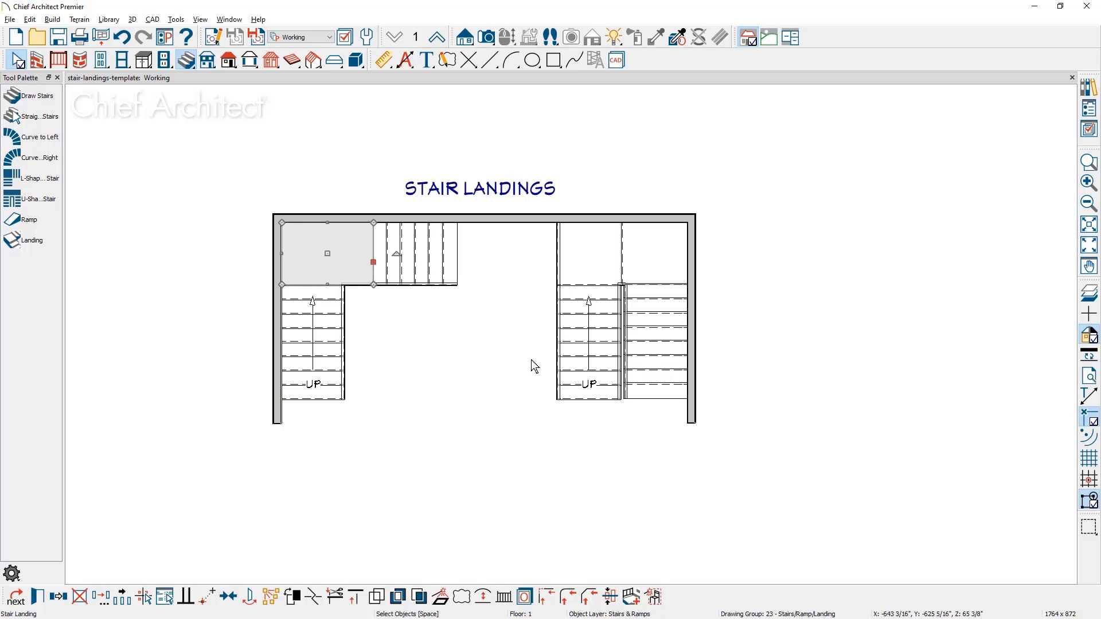
{"action": "mouse_move", "coordinate": [537, 374]}
{"action": "middle_mouse_down"}
{"action": "mouse_move", "coordinate": [560, 401]}
{"action": "mouse_move", "coordinate": [599, 323]}
{"action": "middle_mouse_up"}
{"action": "left_click", "coordinate": [32, 95]}
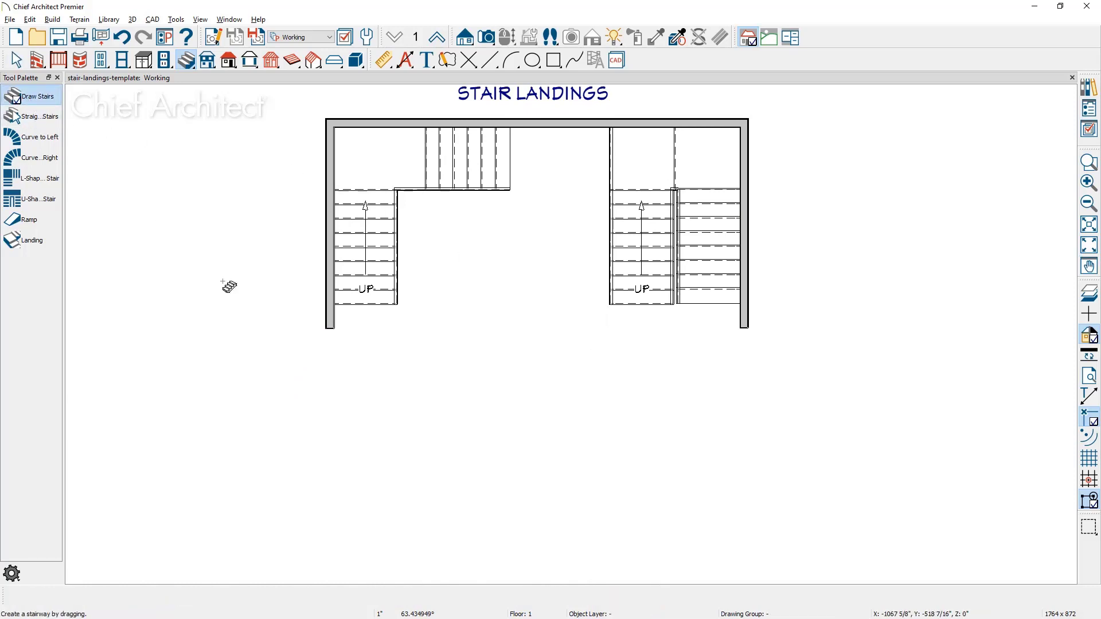
{"action": "left_click_drag", "start_coordinate": [436, 451], "coordinate": [435, 378]}
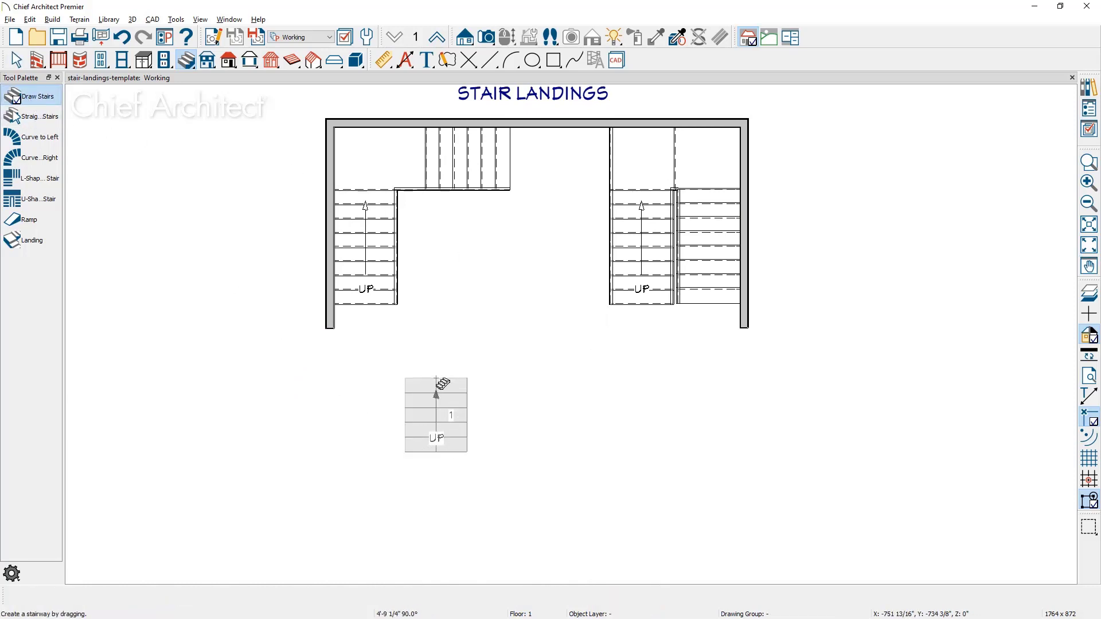
{"action": "left_click_drag", "start_coordinate": [481, 352], "coordinate": [594, 354]}
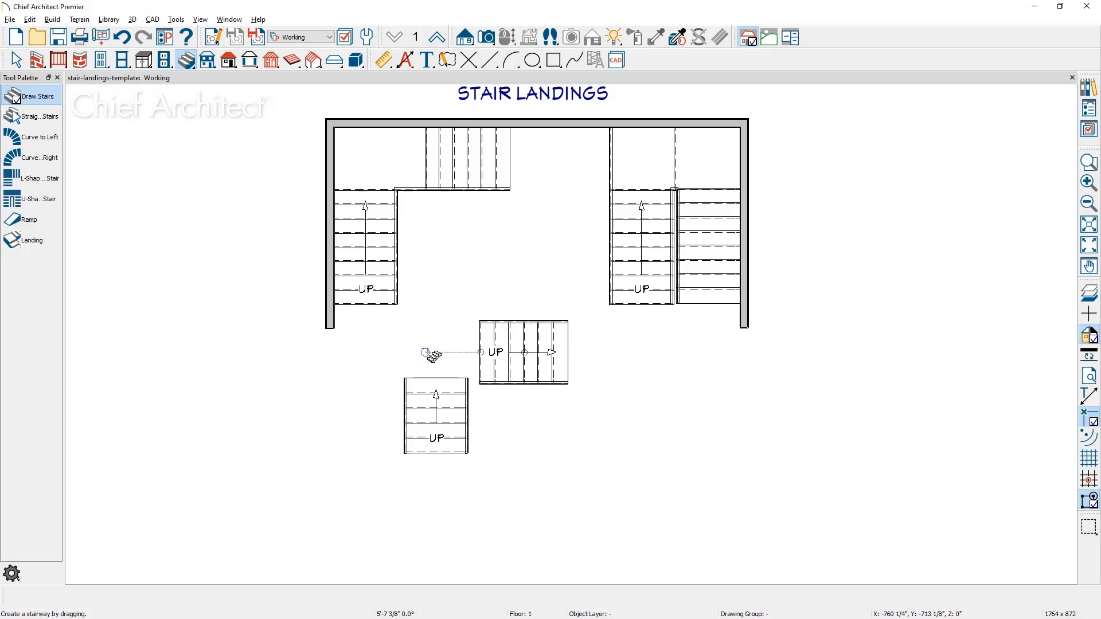
{"action": "left_click_drag", "start_coordinate": [599, 356], "coordinate": [440, 360]}
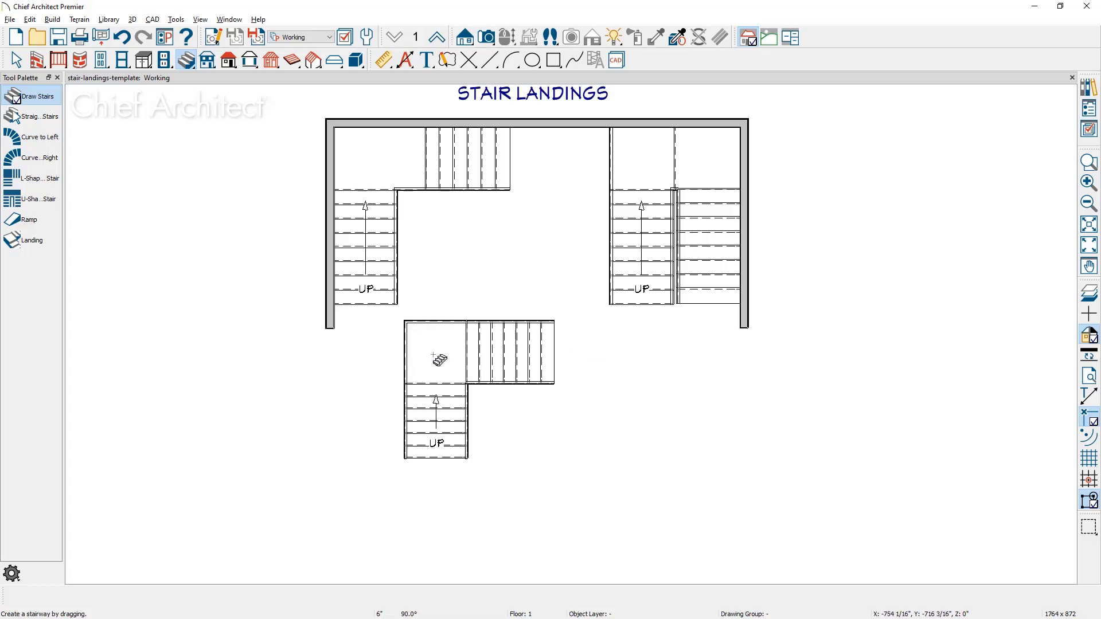
{"action": "left_click", "coordinate": [124, 38]}
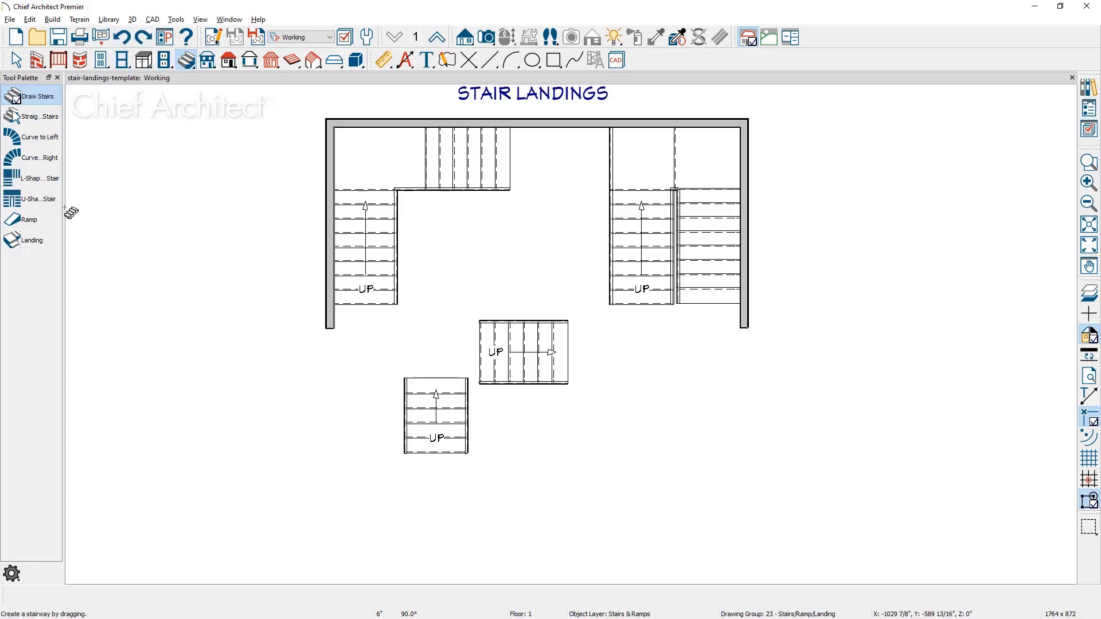
Draw a square landing between the two lower flights, joining them into an L-shaped stair
{"action": "left_click", "coordinate": [43, 245]}
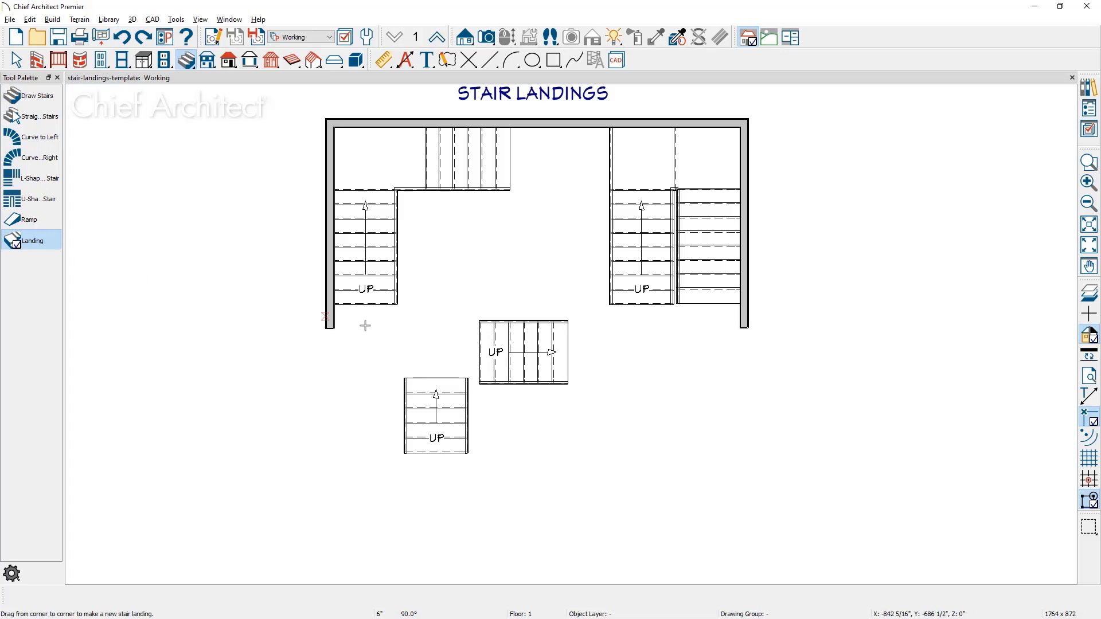
{"action": "left_click", "coordinate": [437, 351]}
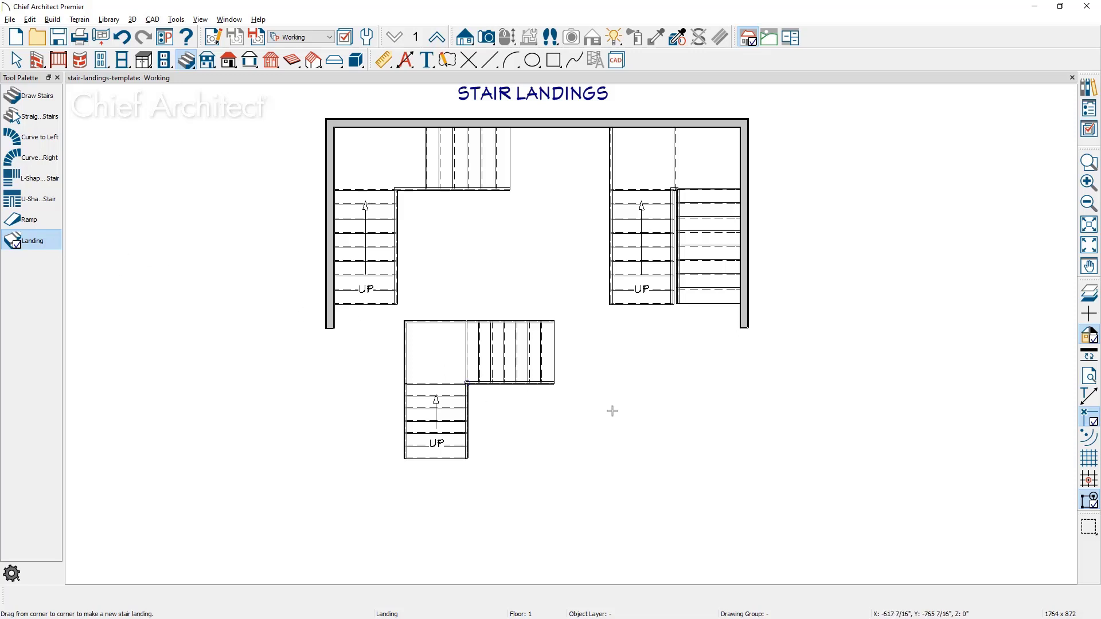
Draw a rectangular landing at right with a straight stair rising into it, widened to match
{"action": "left_click_drag", "start_coordinate": [608, 357], "coordinate": [672, 406]}
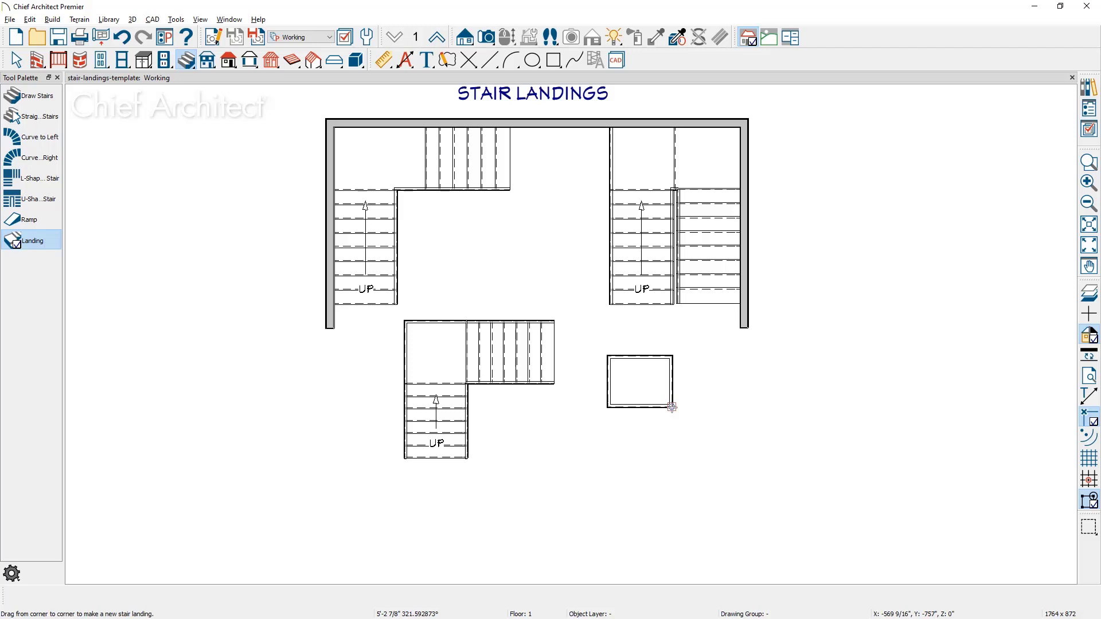
{"action": "left_click", "coordinate": [30, 97]}
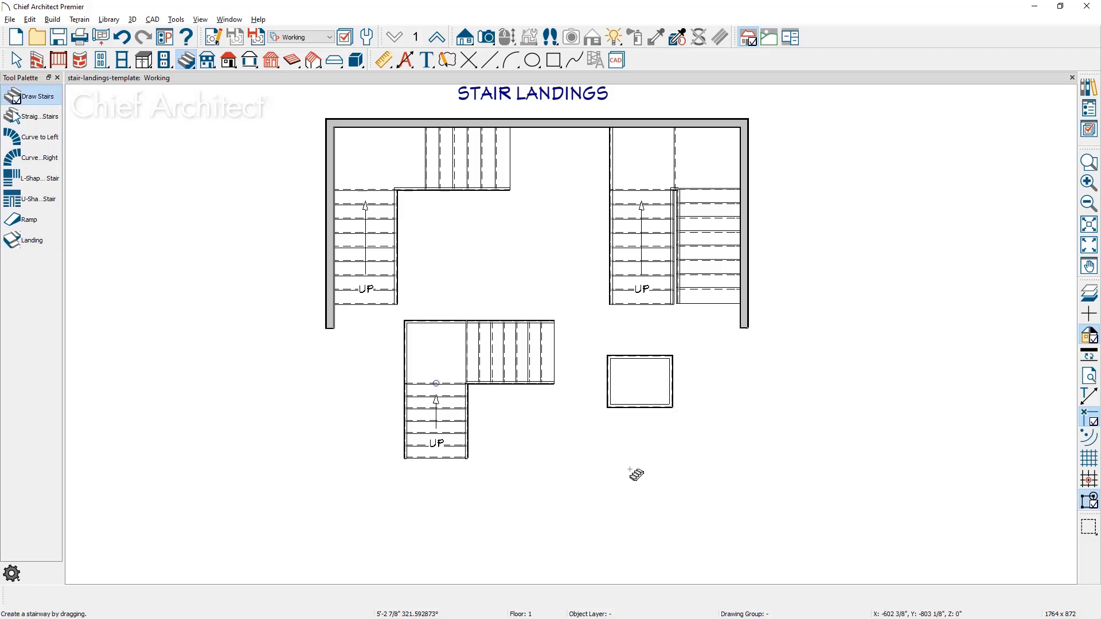
{"action": "mouse_move", "coordinate": [639, 479]}
{"action": "left_mouse_down"}
{"action": "mouse_move", "coordinate": [645, 409]}
{"action": "mouse_move", "coordinate": [673, 411]}
{"action": "left_mouse_up"}
{"action": "left_click", "coordinate": [645, 409]}
{"action": "left_click_drag", "start_coordinate": [607, 449], "coordinate": [604, 448]}
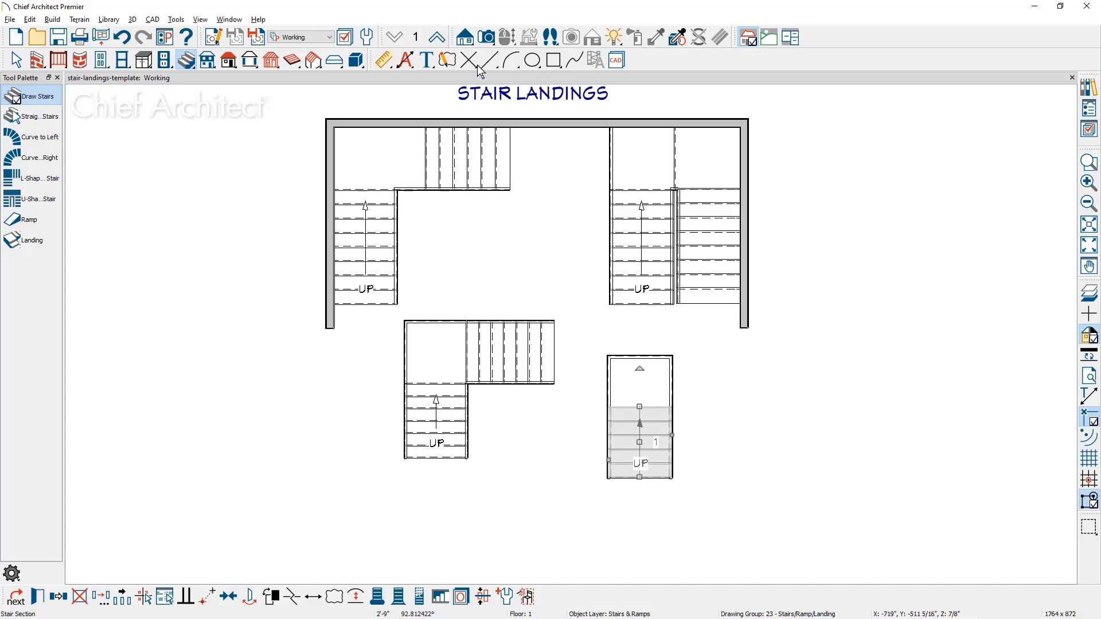
{"action": "left_click", "coordinate": [486, 38]}
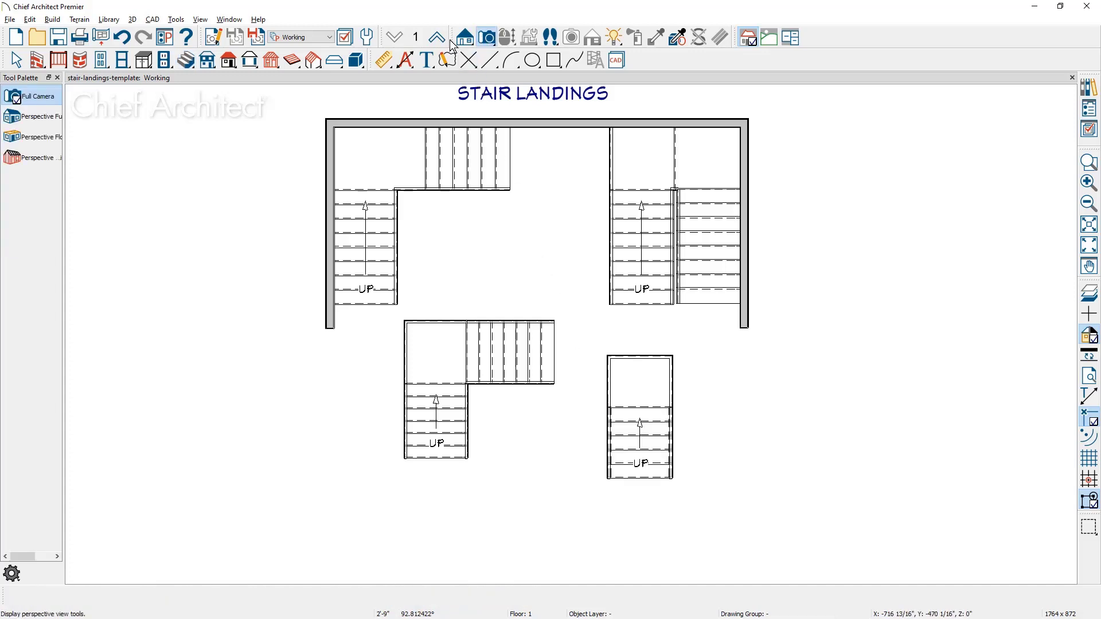
Show a 3D perspective floor overview from a higher angle and select the new landing
{"action": "left_click", "coordinate": [34, 136]}
{"action": "left_click_drag", "start_coordinate": [613, 474], "coordinate": [553, 472]}
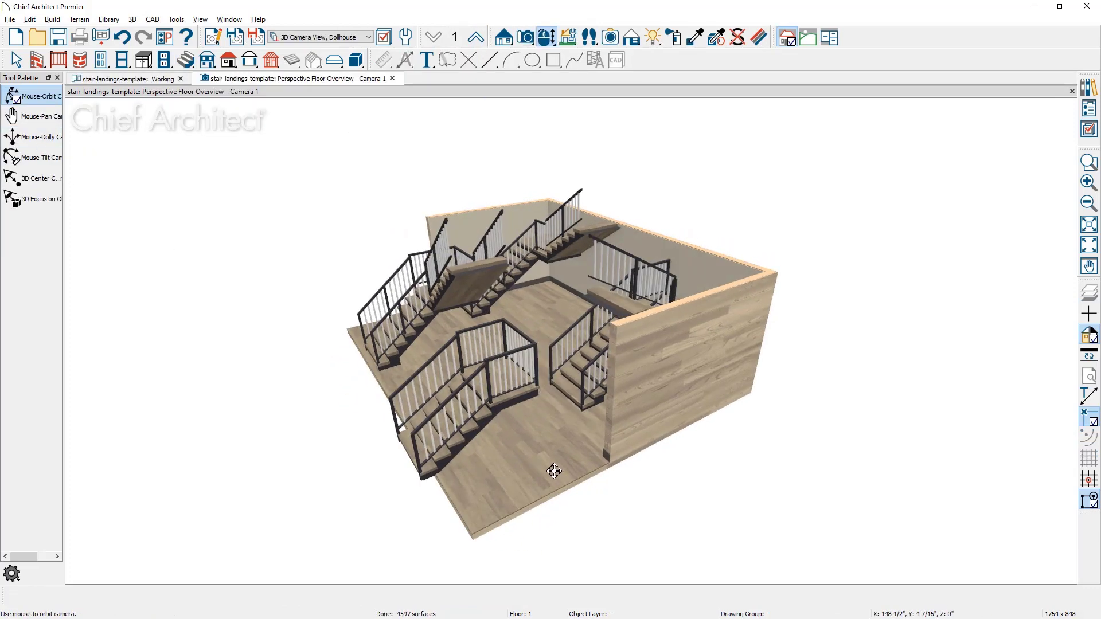
{"action": "scroll", "coordinate": [498, 416], "scroll_direction": "up", "scroll_amount": 3}
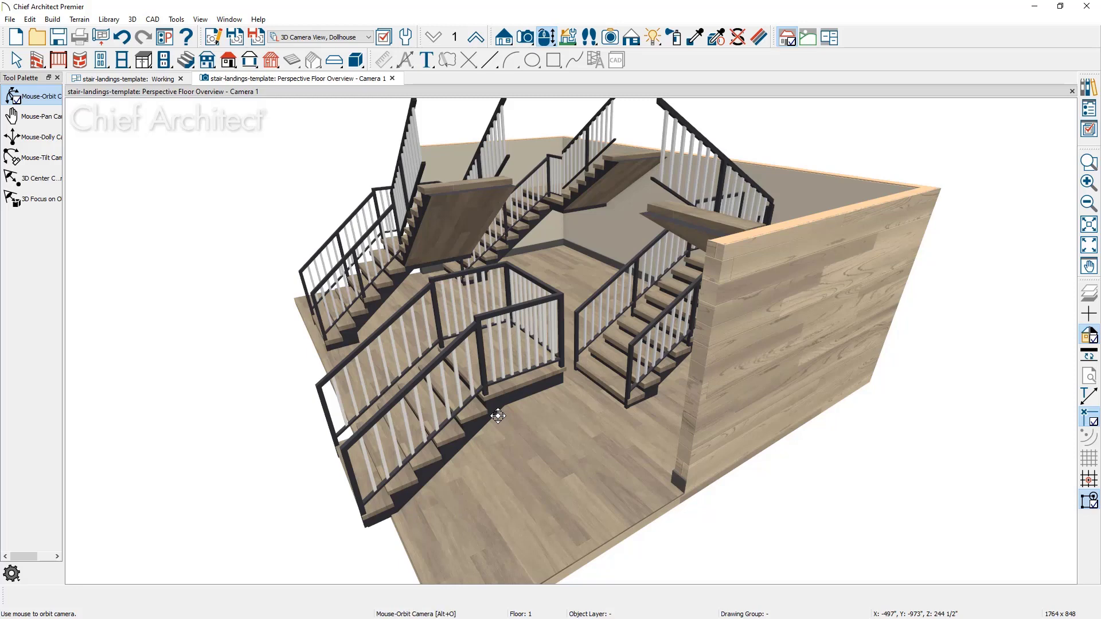
{"action": "mouse_move", "coordinate": [457, 392]}
{"action": "left_mouse_down"}
{"action": "mouse_move", "coordinate": [487, 407]}
{"action": "mouse_move", "coordinate": [566, 413]}
{"action": "mouse_move", "coordinate": [513, 445]}
{"action": "left_mouse_up"}
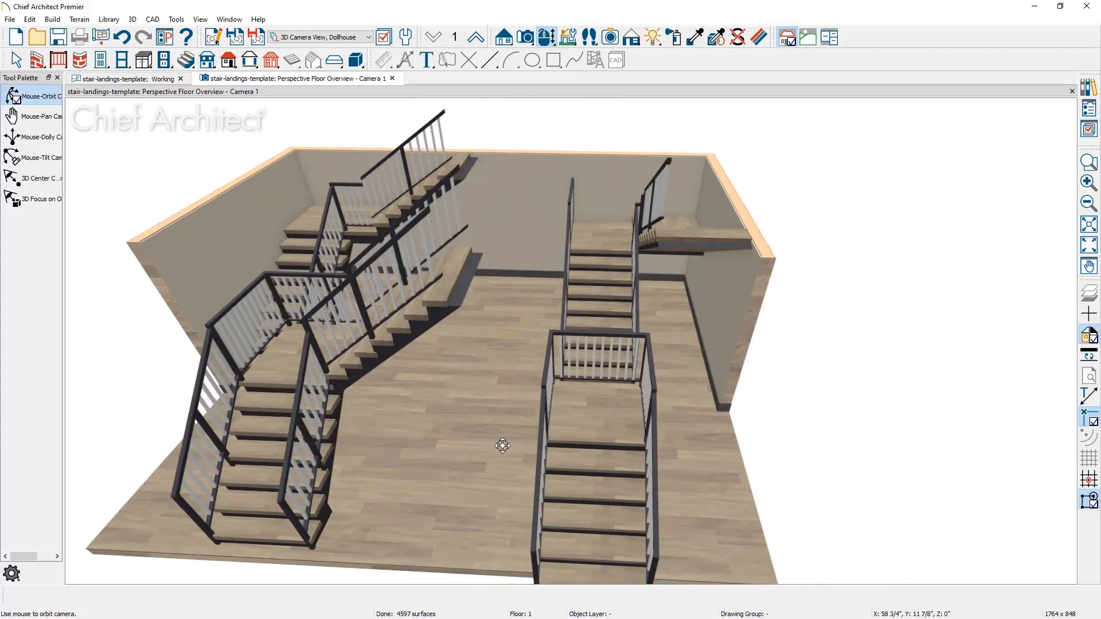
{"action": "scroll", "coordinate": [609, 401], "scroll_direction": "up", "scroll_amount": 2}
{"action": "scroll", "coordinate": [609, 401], "scroll_direction": "up", "scroll_amount": 2}
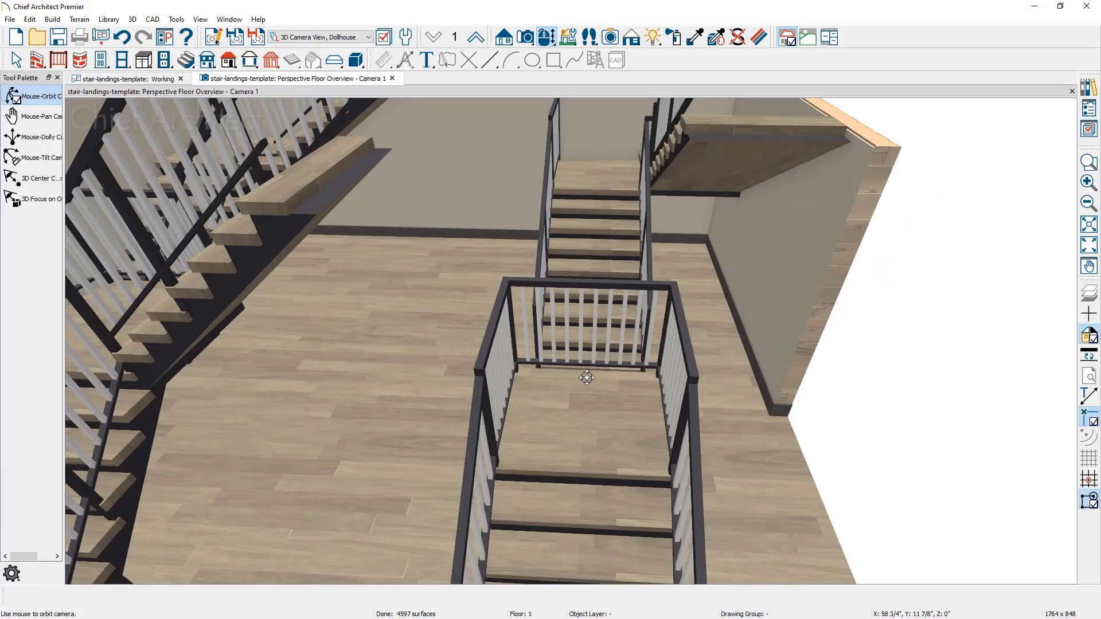
{"action": "left_click", "coordinate": [585, 376]}
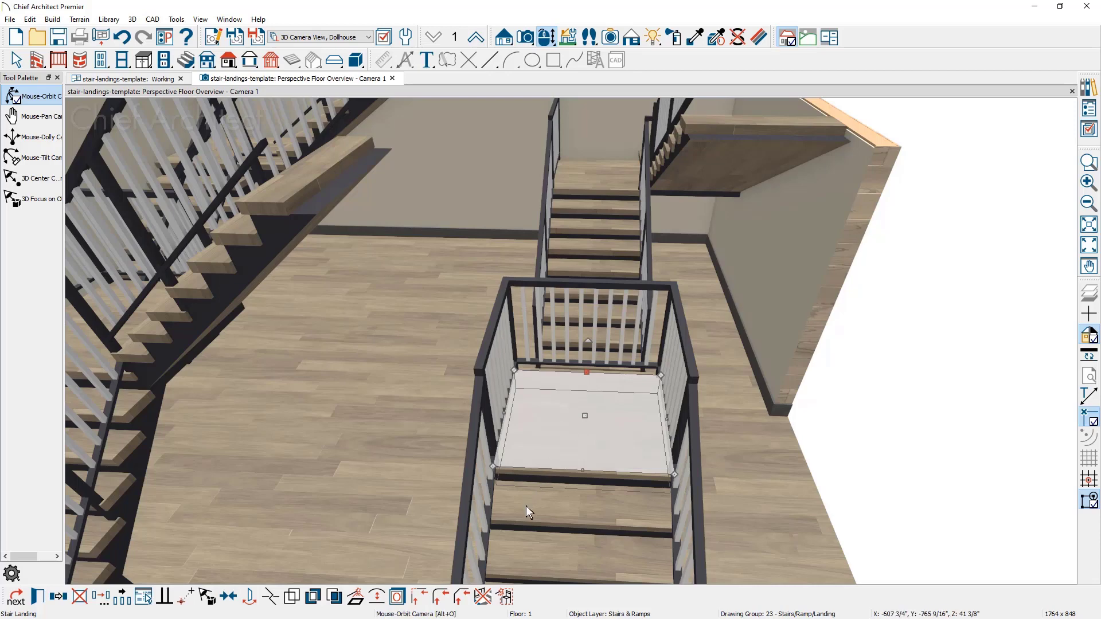
Remove the landing's far-edge railing, arc that edge, and add a railing along it
{"action": "left_click", "coordinate": [480, 596]}
{"action": "left_click", "coordinate": [482, 596]}
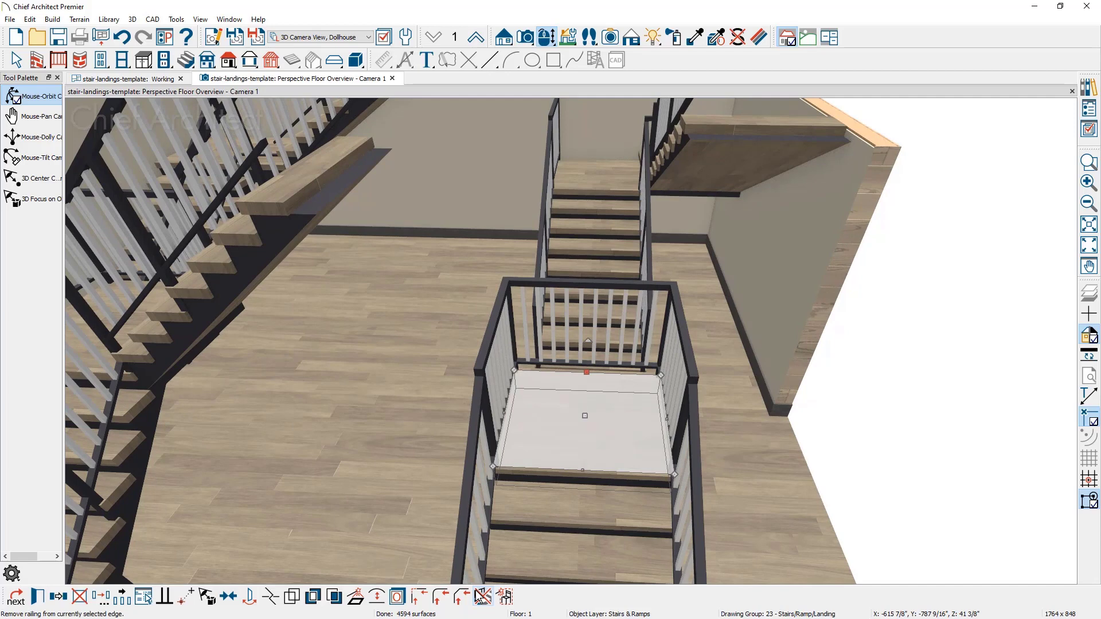
{"action": "left_click", "coordinate": [482, 597]}
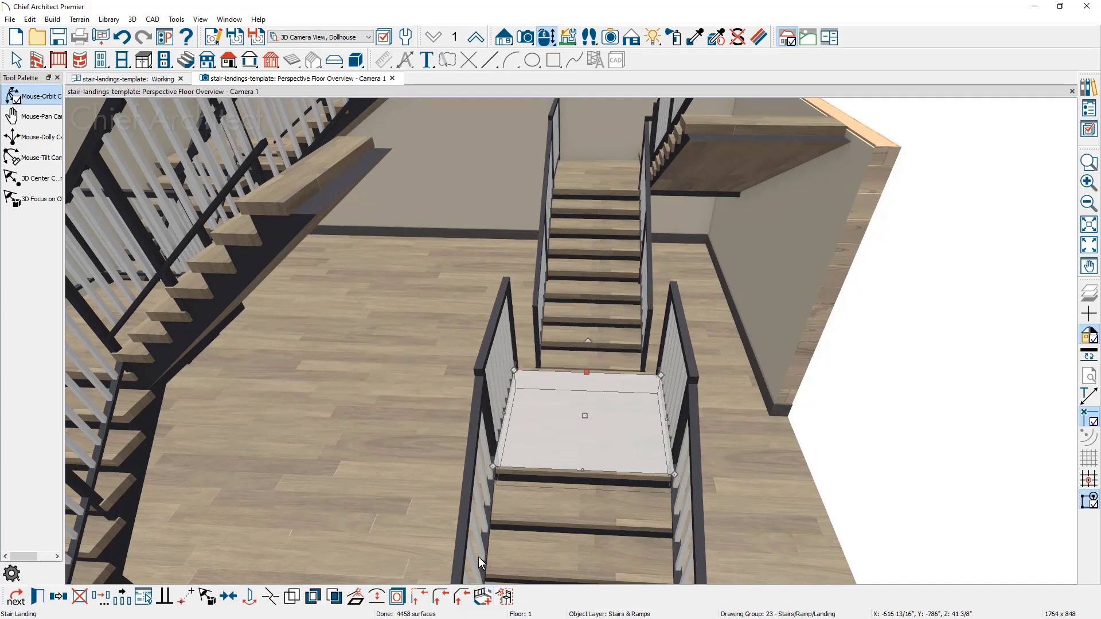
{"action": "left_click", "coordinate": [379, 600]}
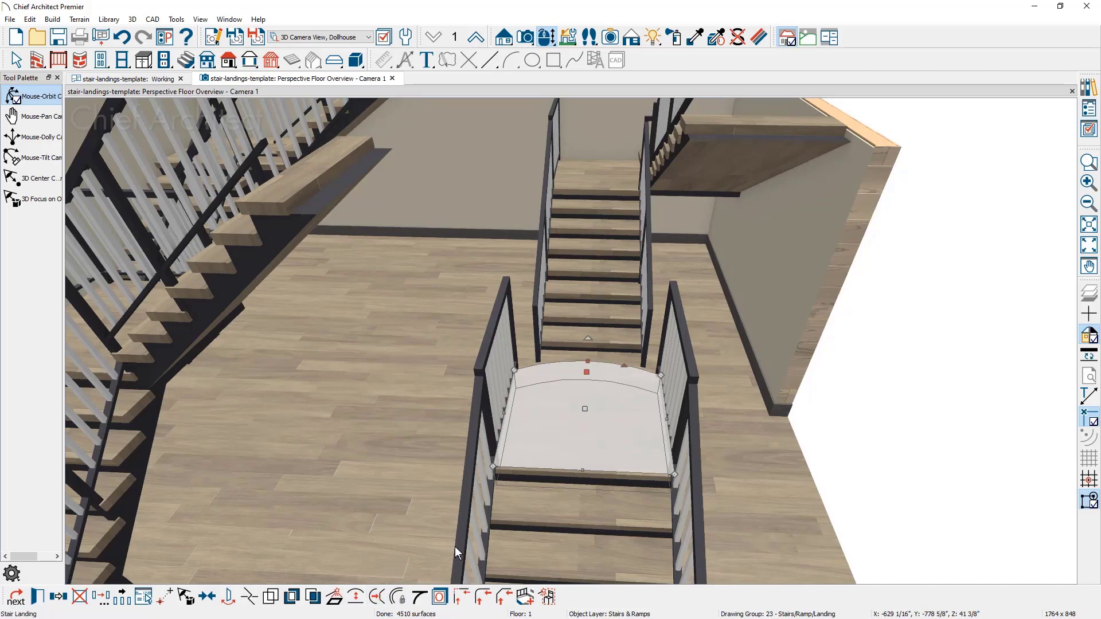
{"action": "left_click", "coordinate": [525, 596]}
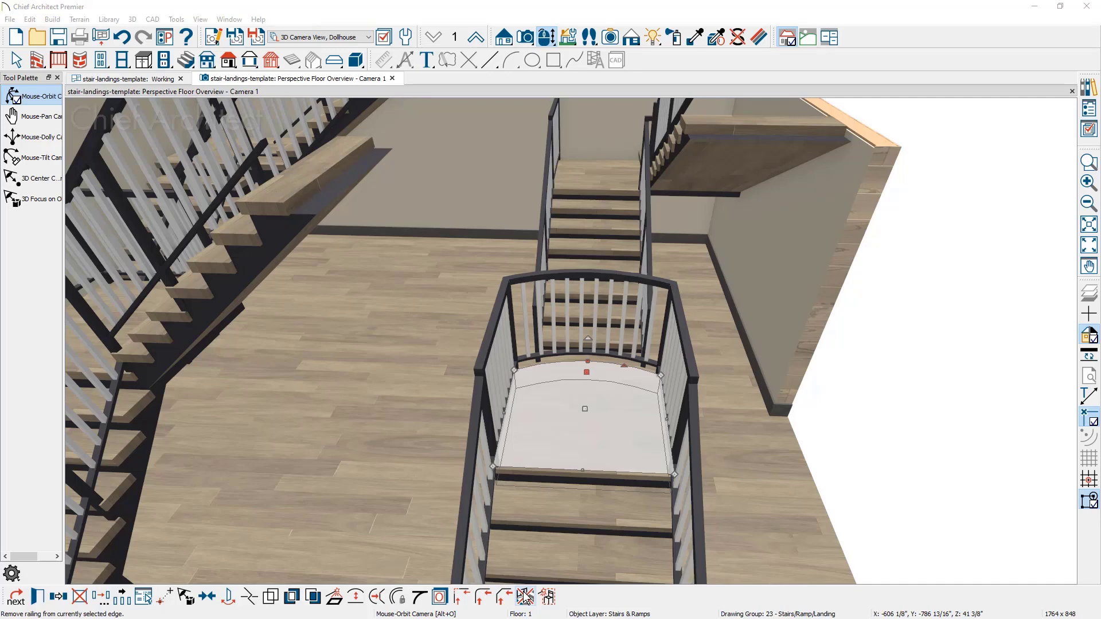
Turn off Auto Adjust Height on the arched landing and set its top height to 42 inches
{"action": "double_click", "coordinate": [537, 431]}
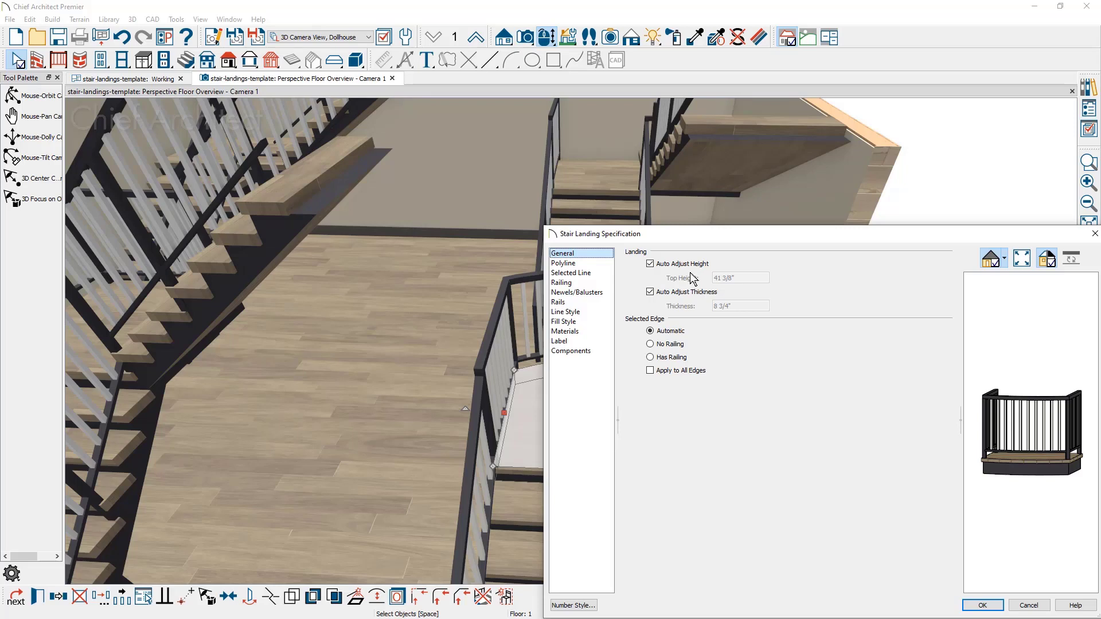
{"action": "left_click", "coordinate": [659, 265]}
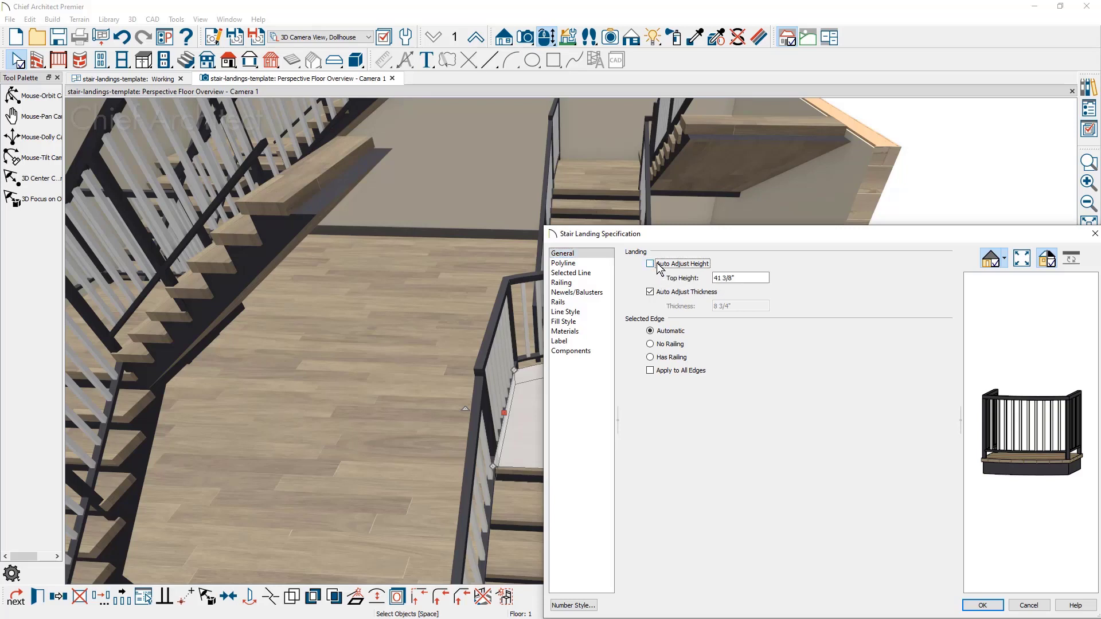
{"action": "left_click_drag", "start_coordinate": [714, 278], "coordinate": [768, 278]}
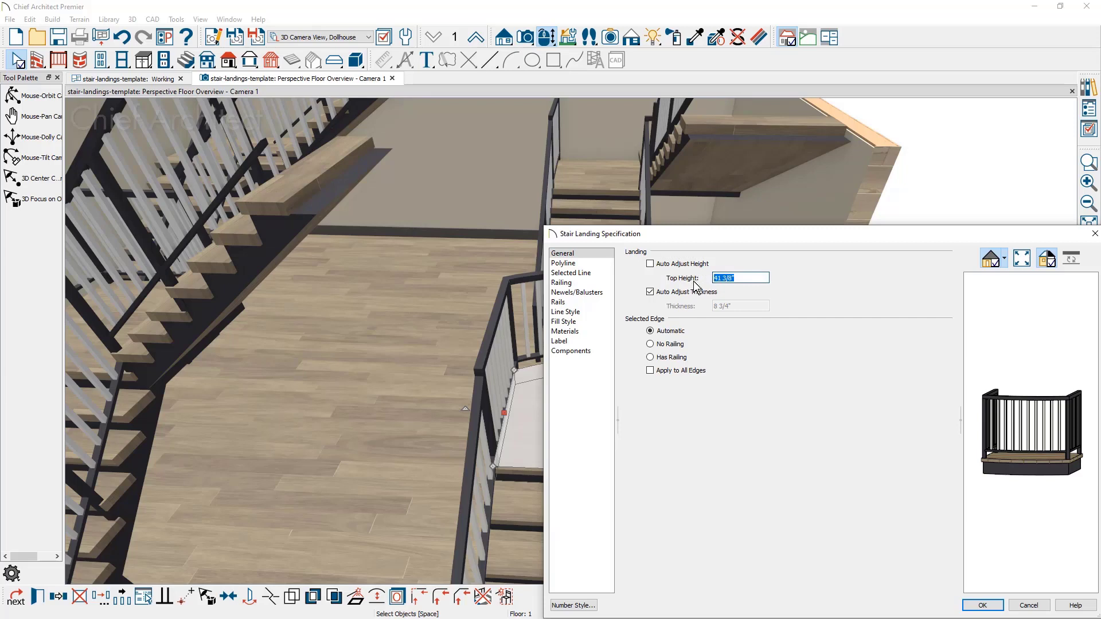
{"action": "type", "text": "42"}
{"action": "left_click", "coordinate": [984, 606]}
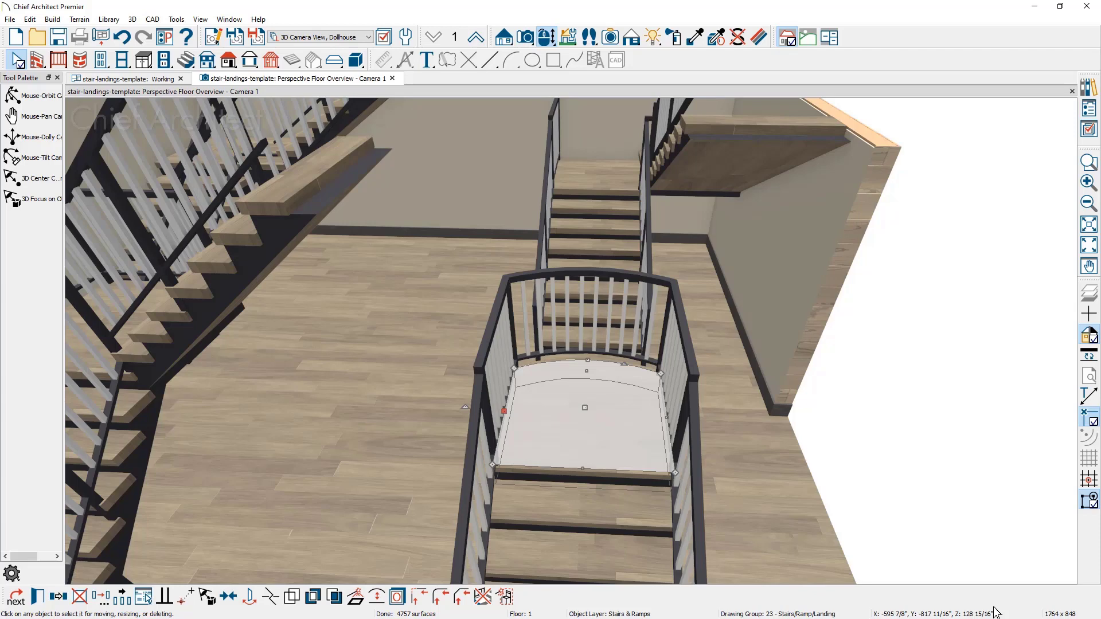
Lengthen the stair section below the arched landing toward the front, then orbit the view
{"action": "left_click", "coordinate": [565, 544]}
{"action": "left_click_drag", "start_coordinate": [580, 545], "coordinate": [579, 565]}
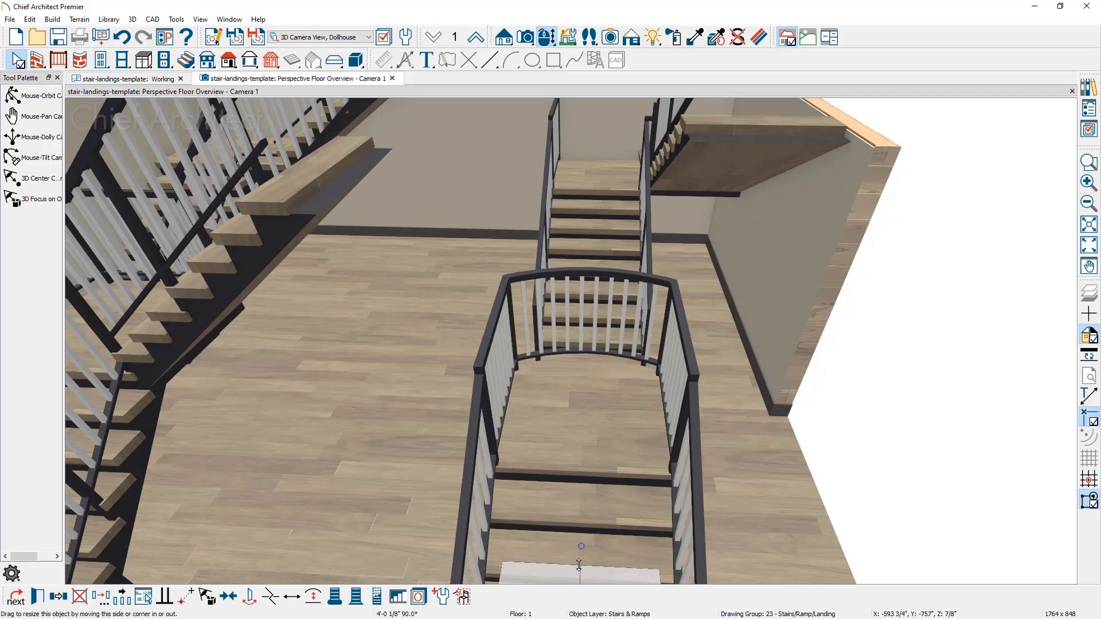
{"action": "mouse_move", "coordinate": [745, 505]}
{"action": "middle_mouse_down"}
{"action": "mouse_move", "coordinate": [695, 446]}
{"action": "mouse_move", "coordinate": [664, 450]}
{"action": "middle_mouse_up"}
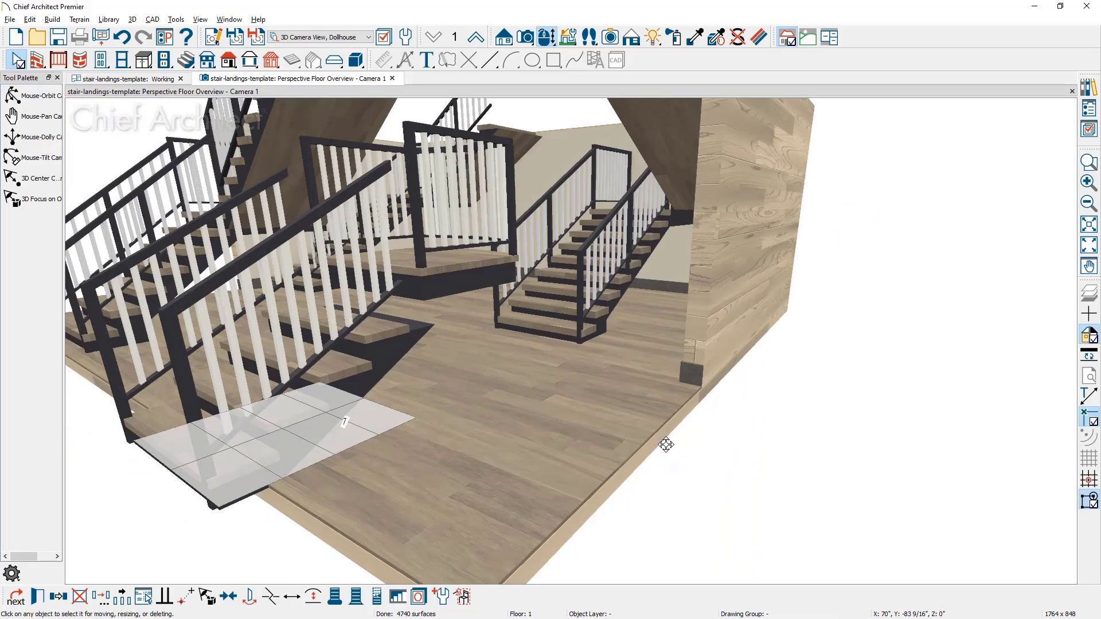
Return to the Working plan, select the arched stair's lower section, then view it in 3D
{"action": "left_click", "coordinate": [160, 81]}
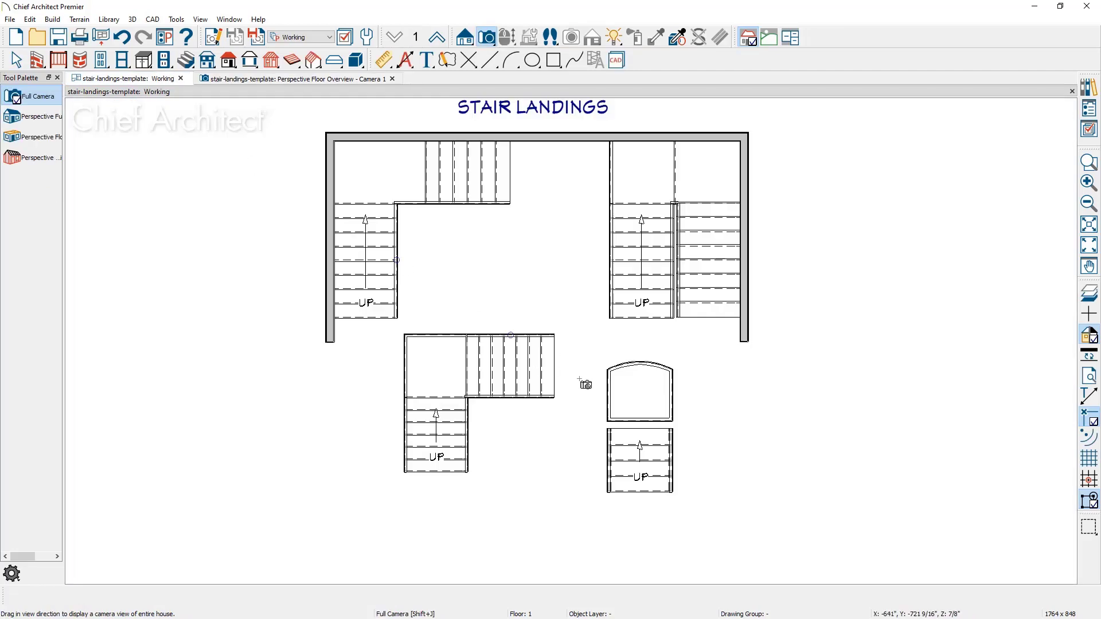
{"action": "scroll", "coordinate": [585, 386], "scroll_direction": "up", "scroll_amount": 1}
{"action": "left_click", "coordinate": [659, 430]}
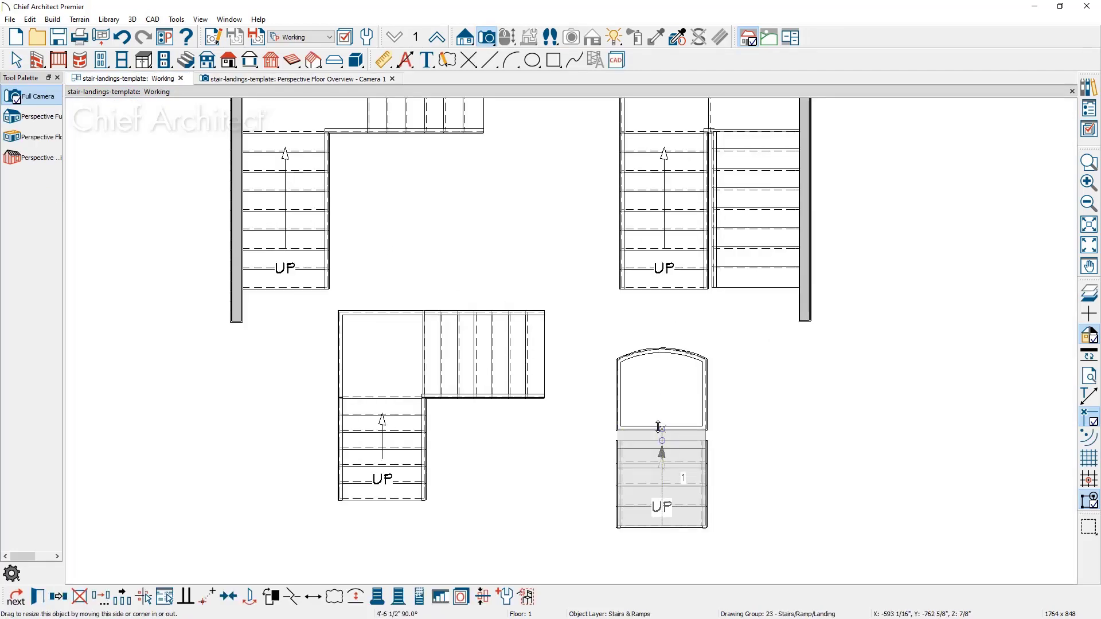
{"action": "key", "text": "Escape"}
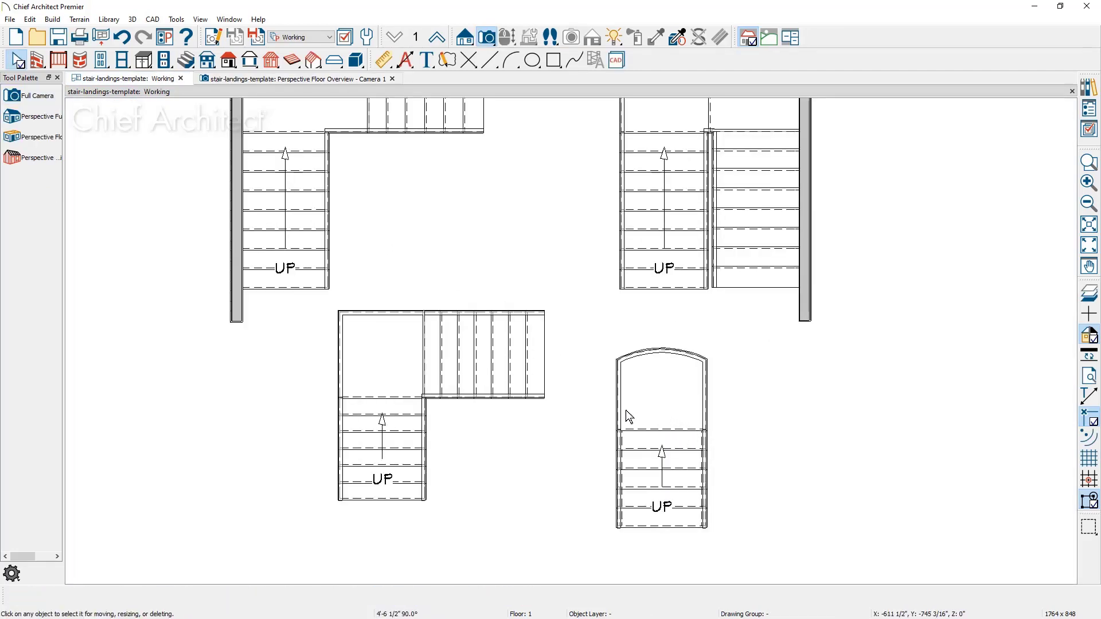
{"action": "left_click", "coordinate": [648, 448]}
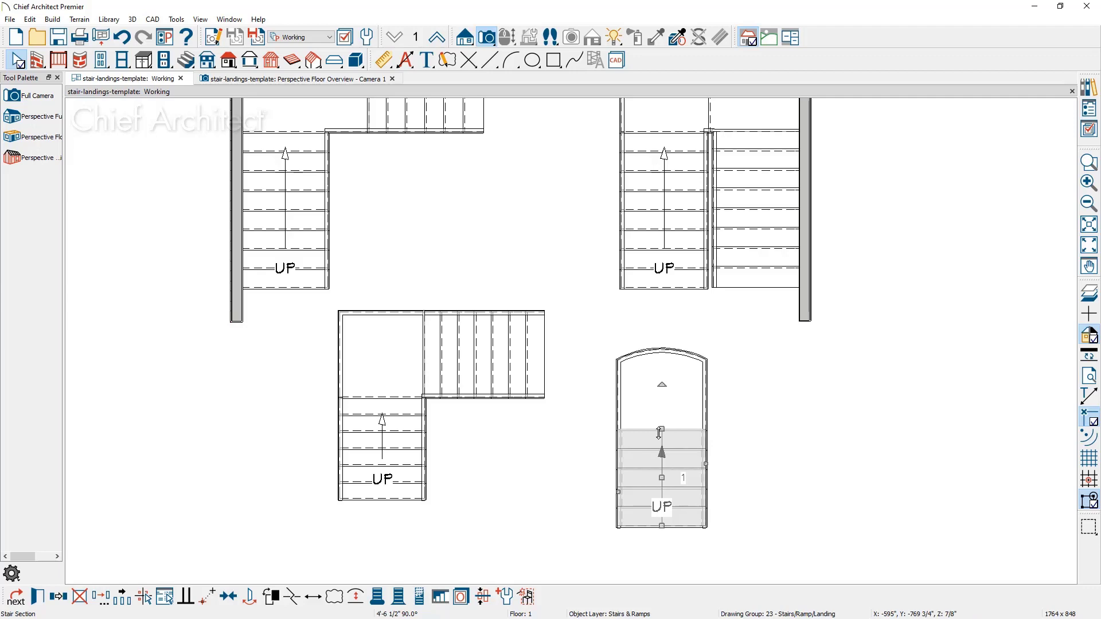
{"action": "left_click", "coordinate": [342, 83]}
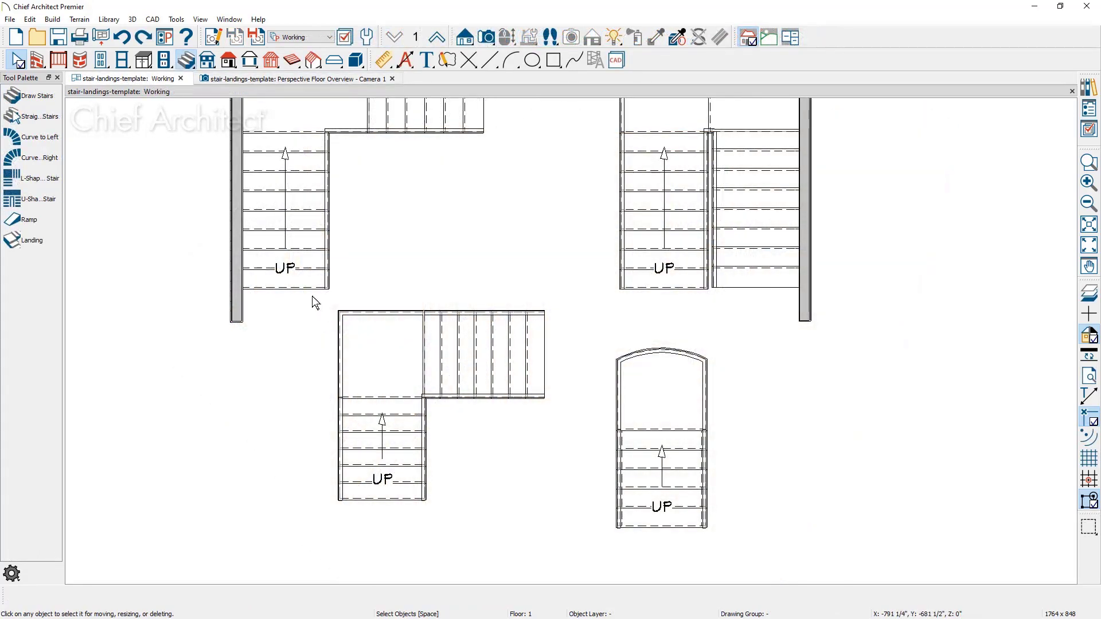
Marquee-select the L-shaped and arched stairs at the bottom and delete them
{"action": "mouse_move", "coordinate": [313, 296]}
{"action": "left_mouse_down"}
{"action": "mouse_move", "coordinate": [601, 542]}
{"action": "mouse_move", "coordinate": [735, 568]}
{"action": "left_mouse_up"}
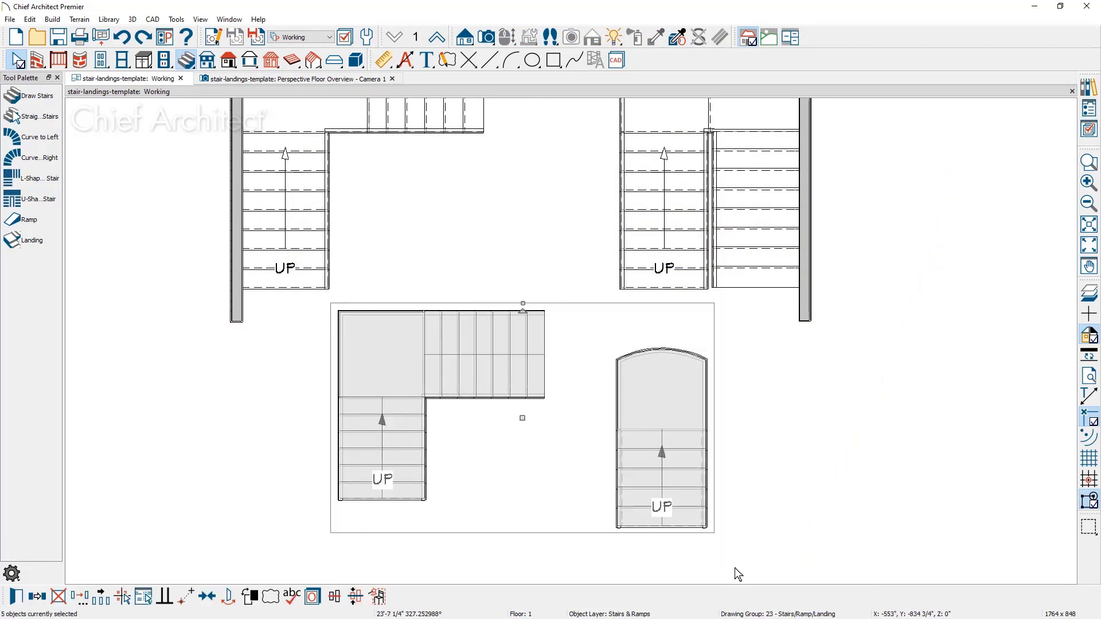
{"action": "key", "text": "Delete"}
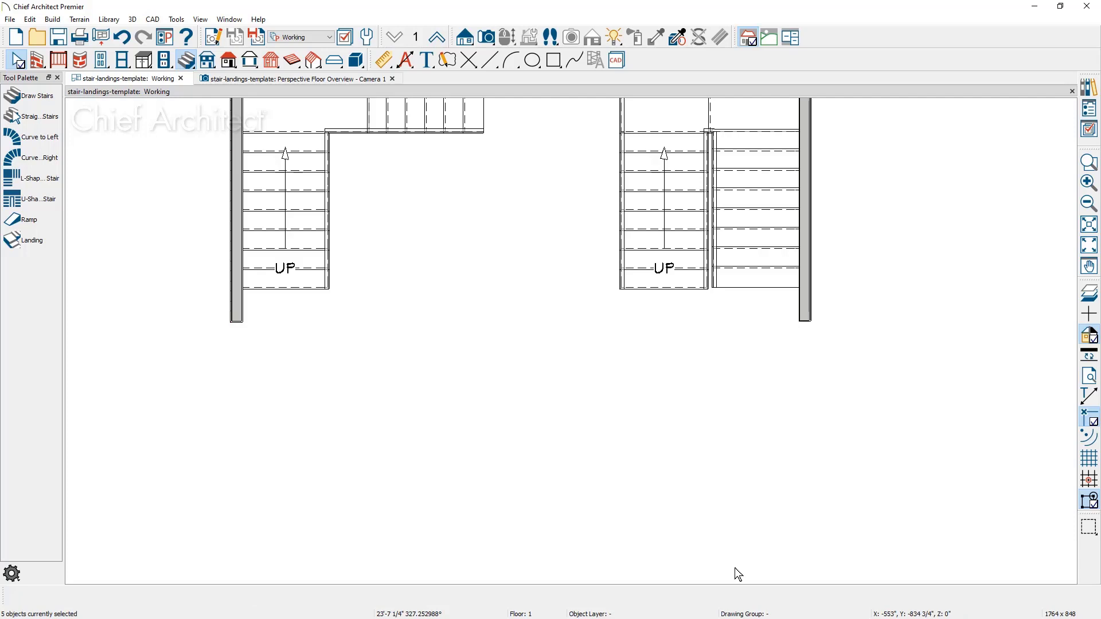
Draw rightward, diagonal and upward stair sections, joined by two landings
{"action": "left_click", "coordinate": [52, 98]}
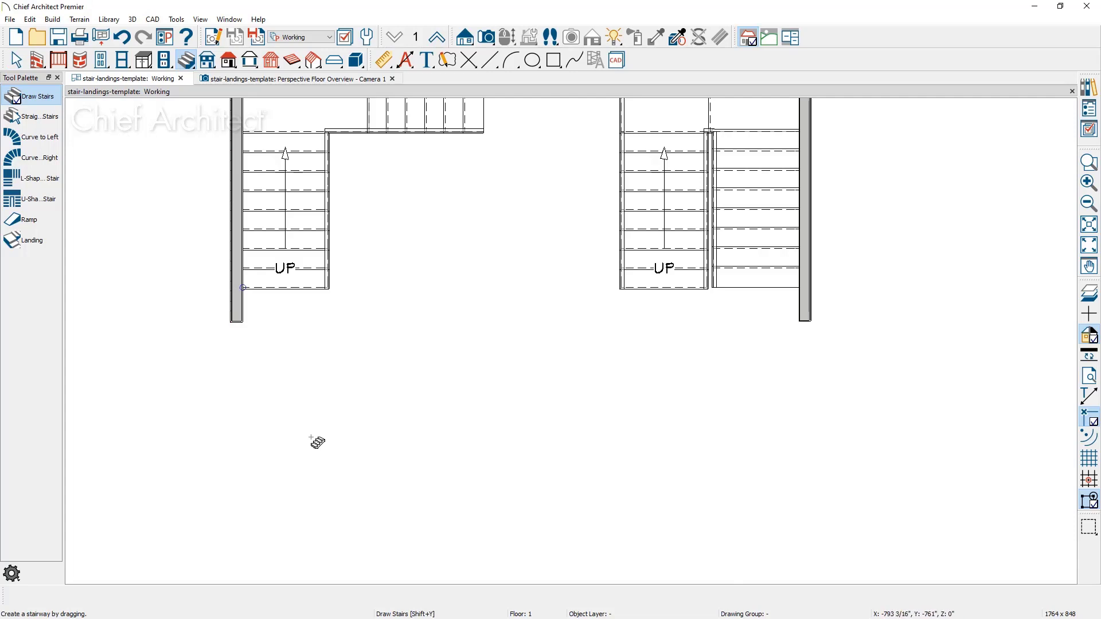
{"action": "left_click_drag", "start_coordinate": [311, 437], "coordinate": [408, 438]}
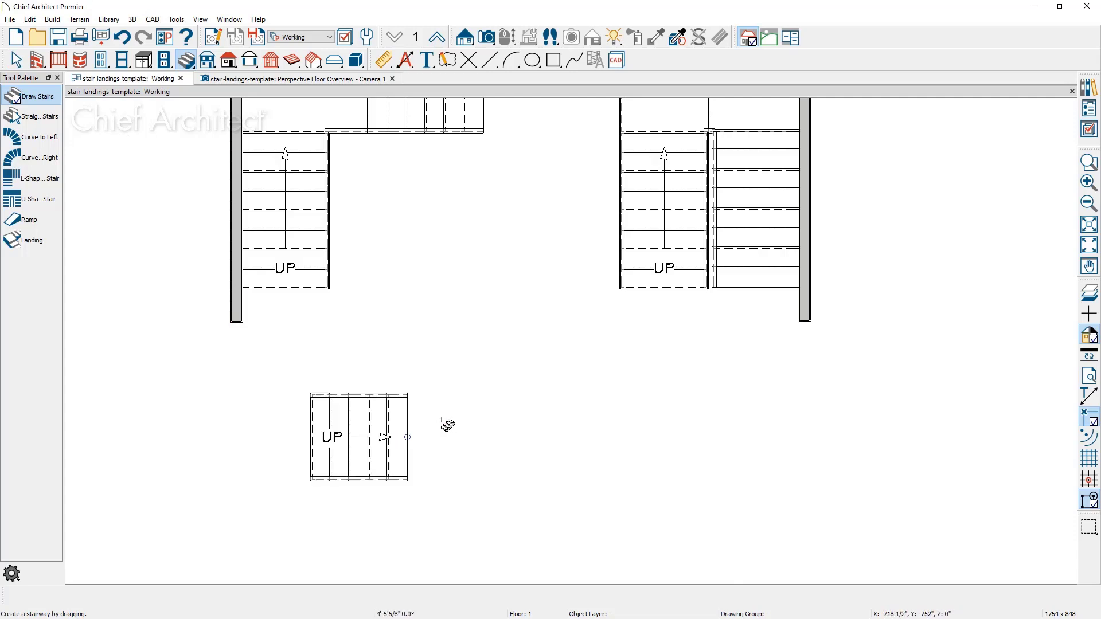
{"action": "mouse_move", "coordinate": [437, 419]}
{"action": "left_mouse_down"}
{"action": "mouse_move", "coordinate": [498, 367]}
{"action": "mouse_move", "coordinate": [507, 372]}
{"action": "left_mouse_up"}
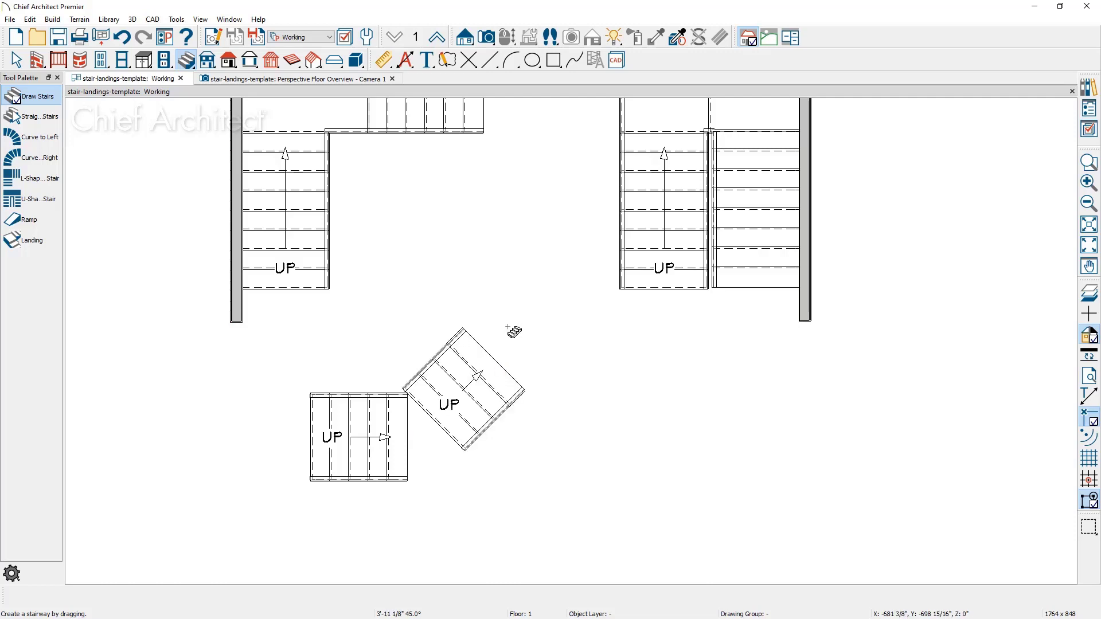
{"action": "left_click_drag", "start_coordinate": [508, 330], "coordinate": [508, 239]}
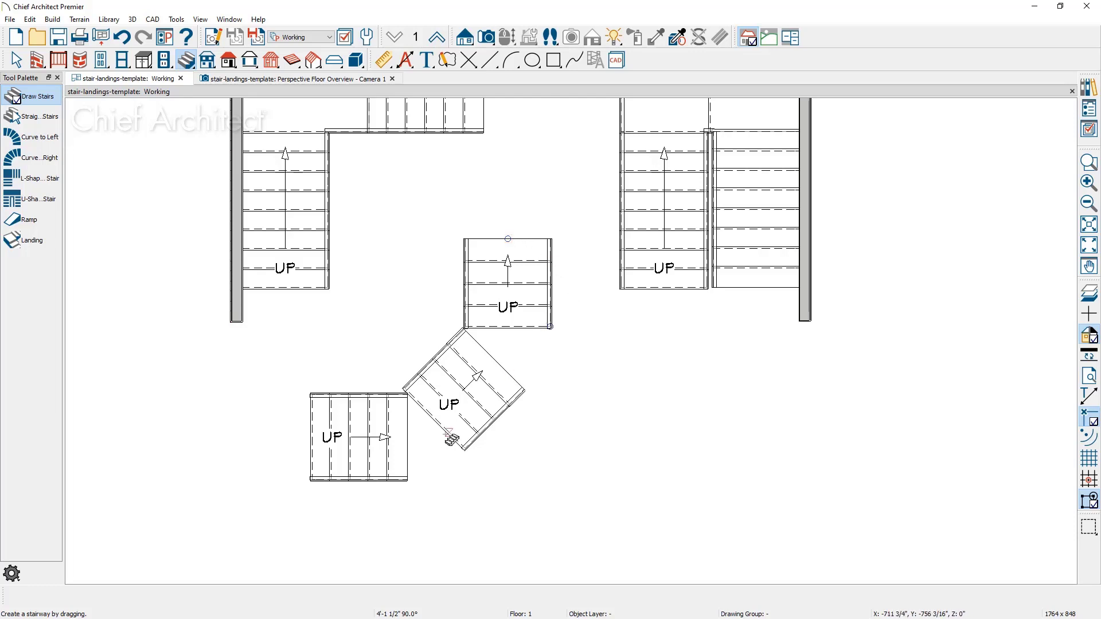
{"action": "left_click", "coordinate": [430, 457]}
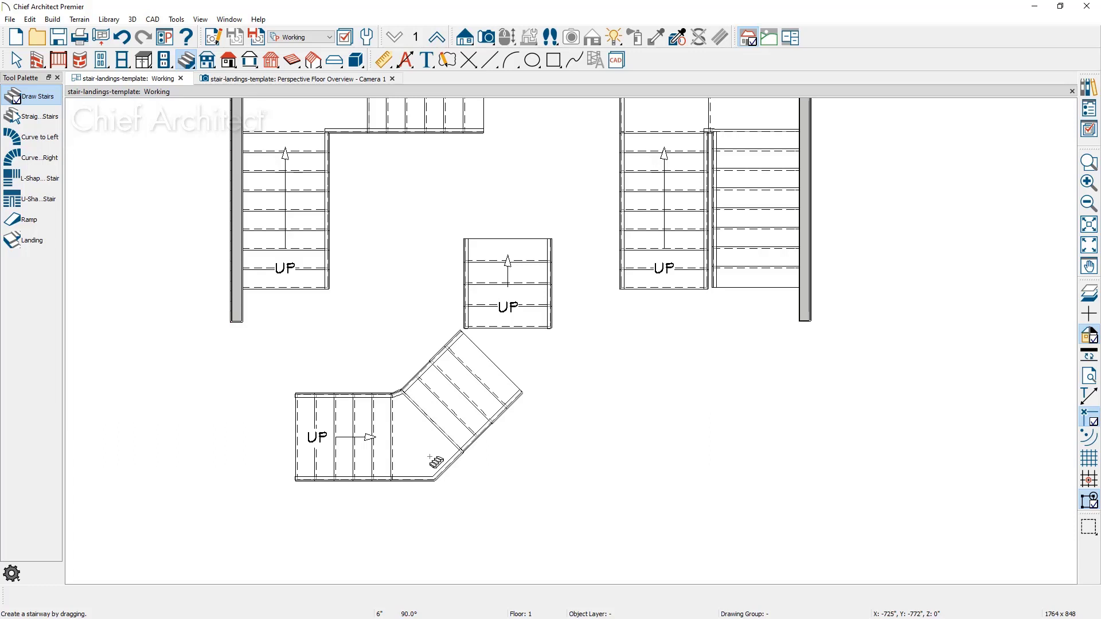
{"action": "left_click", "coordinate": [539, 363]}
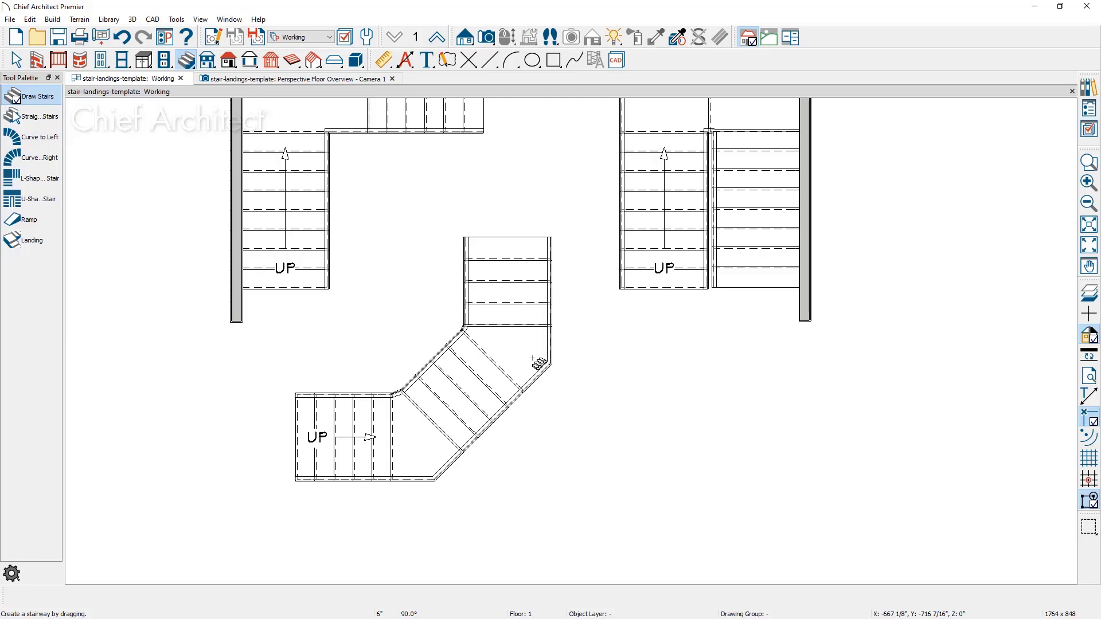
Reshape the upper landing by dragging its corner and curve its outer edge into an arc
{"action": "key", "text": "Escape"}
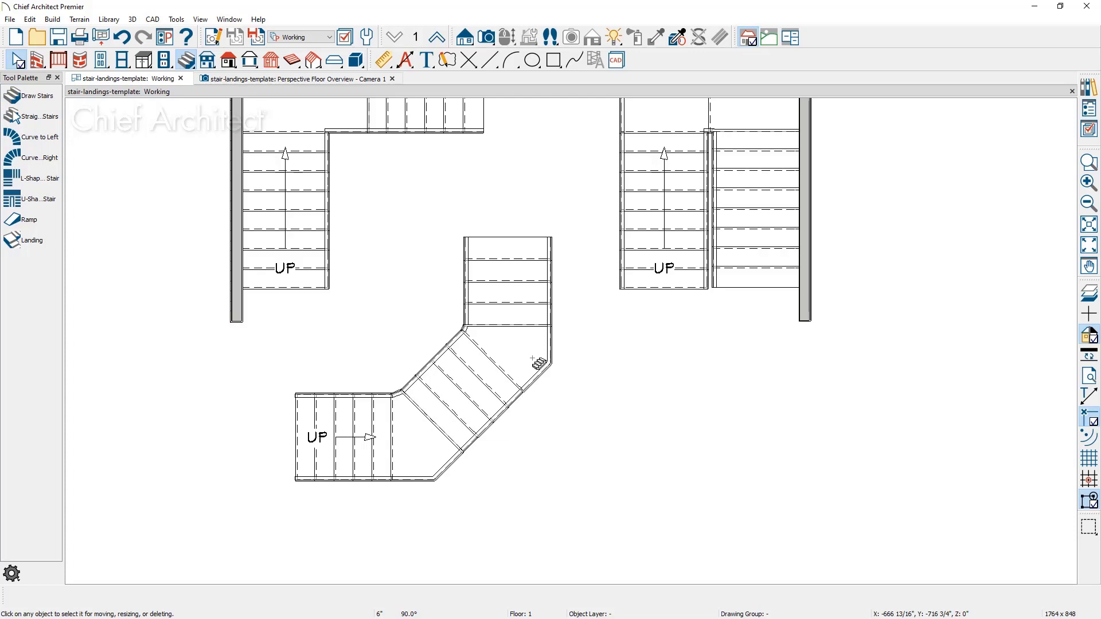
{"action": "left_click", "coordinate": [538, 374]}
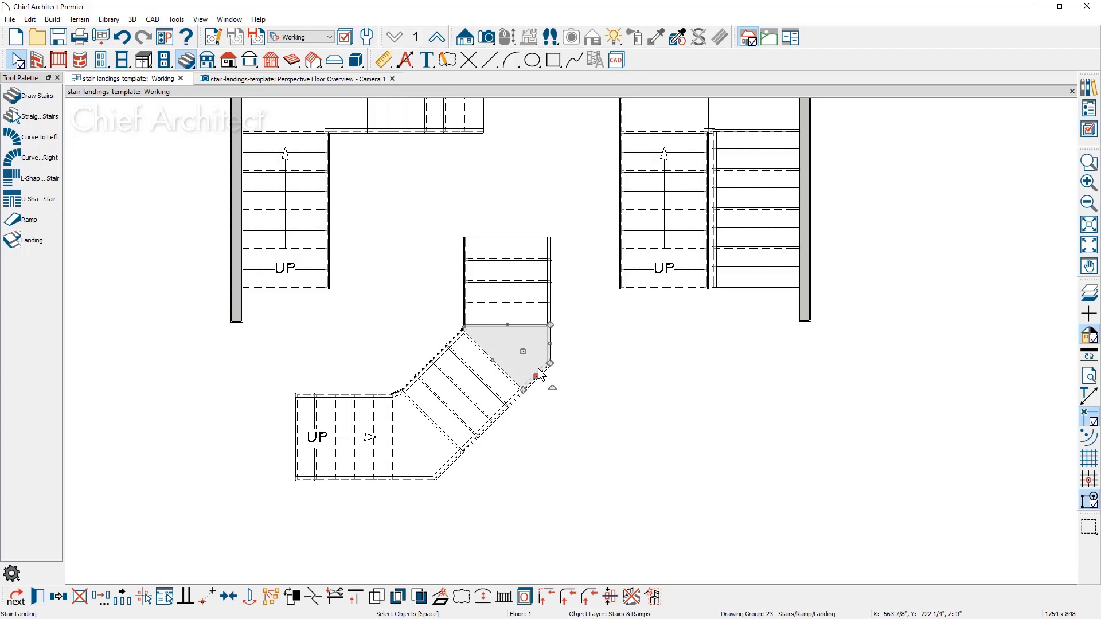
{"action": "scroll", "coordinate": [538, 374], "scroll_direction": "up", "scroll_amount": 2}
{"action": "scroll", "coordinate": [543, 382], "scroll_direction": "up", "scroll_amount": 1}
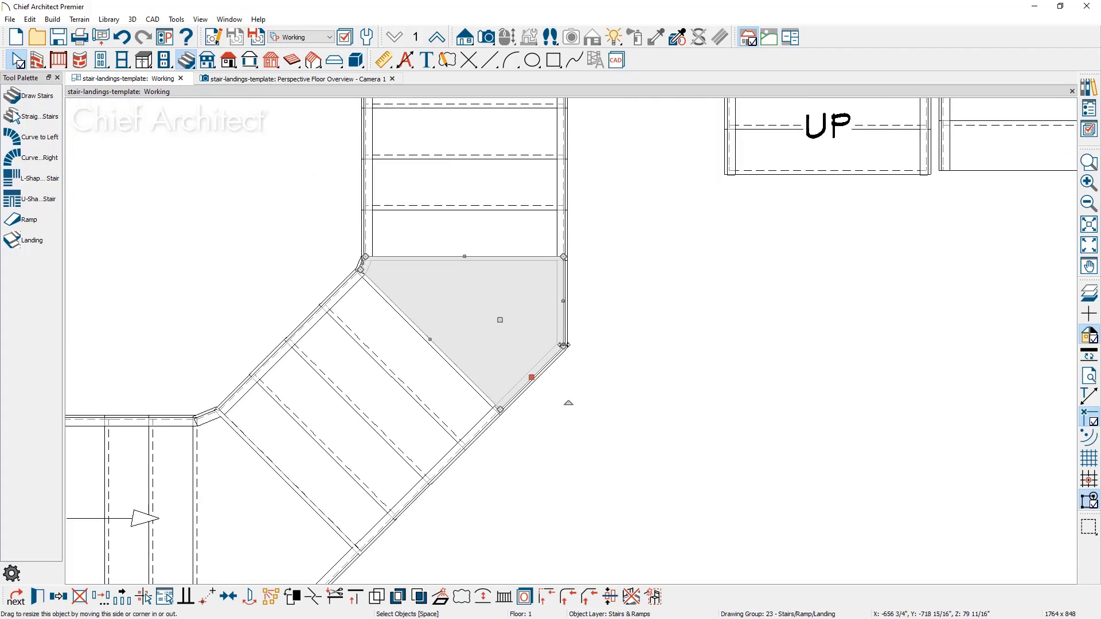
{"action": "mouse_move", "coordinate": [544, 375]}
{"action": "left_mouse_down"}
{"action": "mouse_move", "coordinate": [546, 365]}
{"action": "mouse_move", "coordinate": [502, 412]}
{"action": "left_mouse_up"}
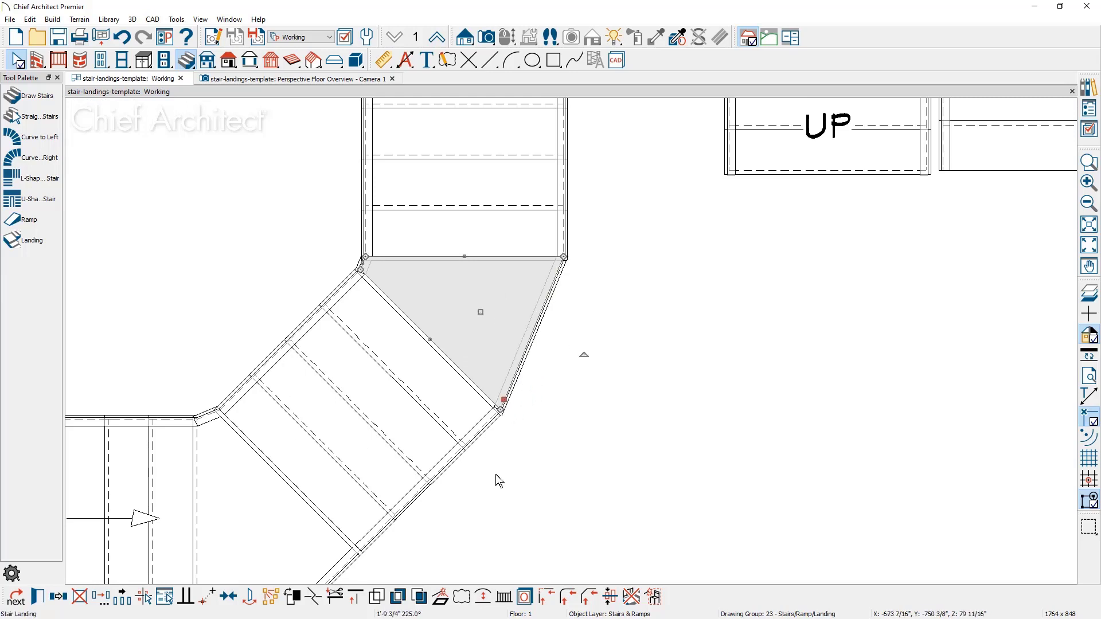
{"action": "left_click", "coordinate": [484, 598]}
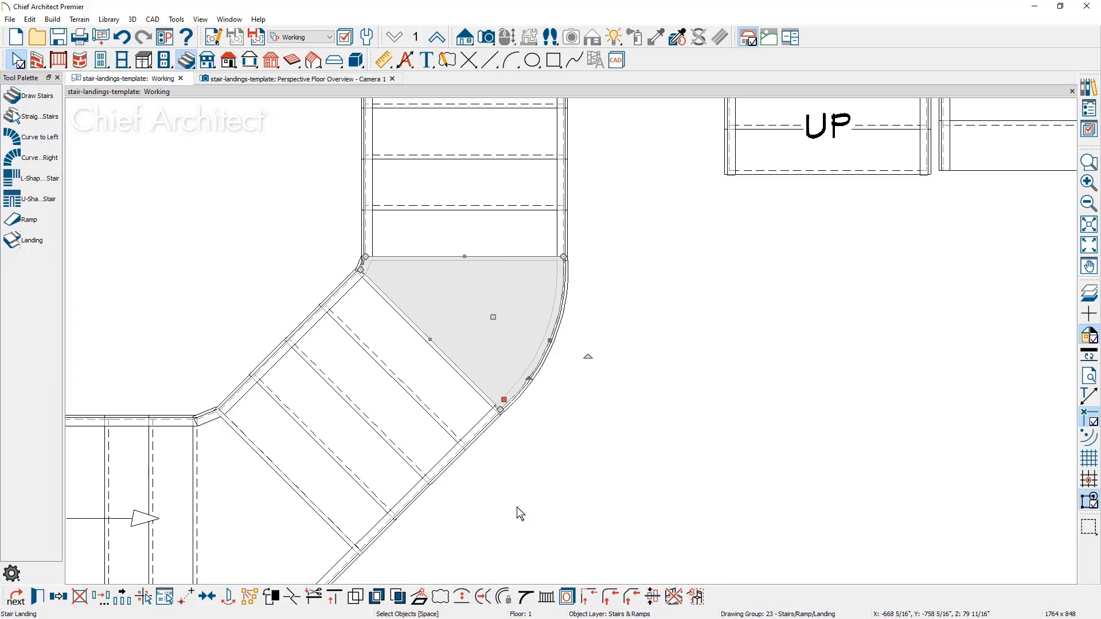